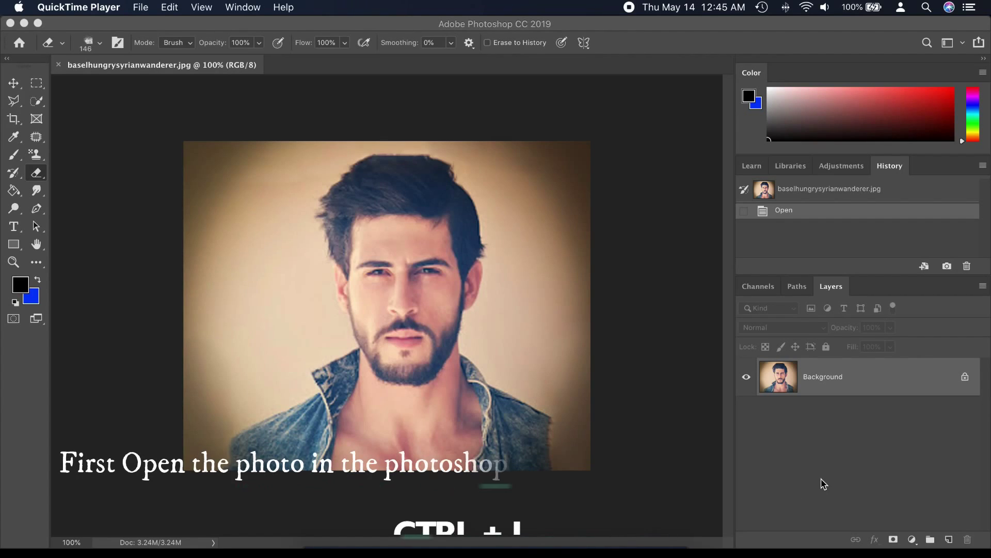
# Step: Duplicate the Background layer of the portrait photo
pyautogui.click(879, 376)
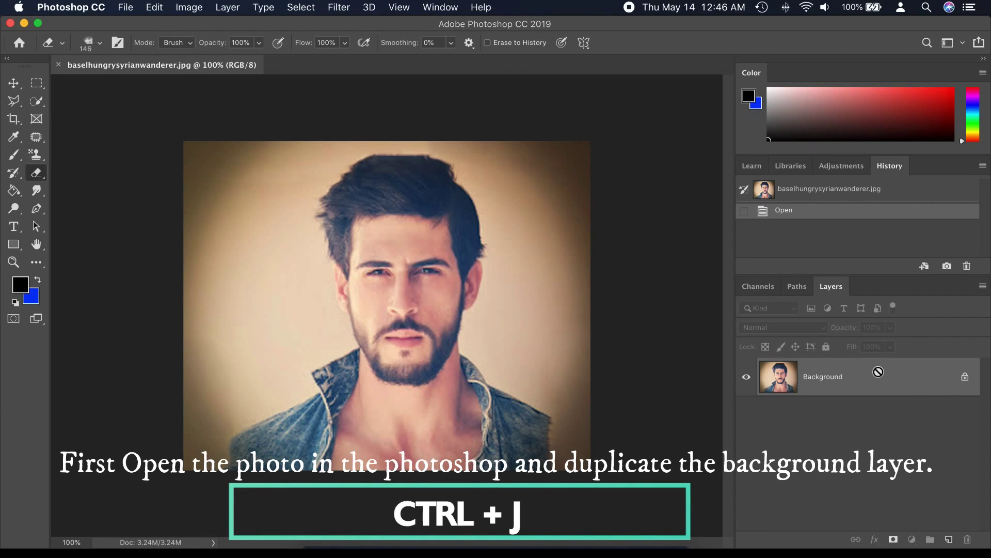
pyautogui.press('super+j')
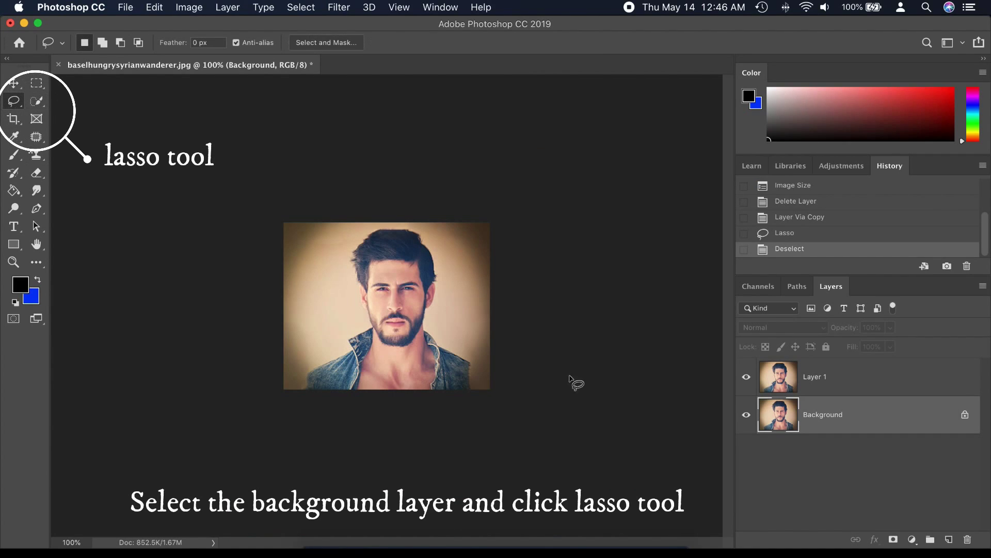
# Step: On the Background layer, lasso loosely around the man, remove him with a Content-Aware fill, and deselect
pyautogui.moveTo(360, 232)
pyautogui.mouseDown()
pyautogui.moveTo(395, 224)
pyautogui.moveTo(435, 237)
pyautogui.moveTo(435, 334)
pyautogui.moveTo(478, 356)
pyautogui.moveTo(482, 392)
pyautogui.moveTo(393, 405)
pyautogui.moveTo(312, 401)
pyautogui.moveTo(299, 392)
pyautogui.moveTo(301, 373)
pyautogui.moveTo(358, 325)
pyautogui.moveTo(349, 264)
pyautogui.moveTo(366, 229)
pyautogui.mouseUp()
pyautogui.rightClick(401, 284)
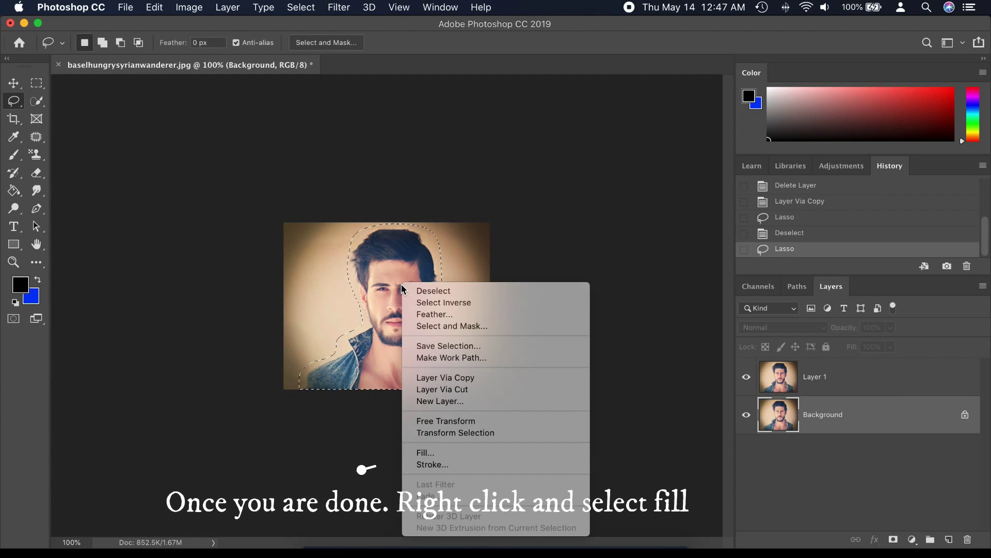
pyautogui.click(426, 453)
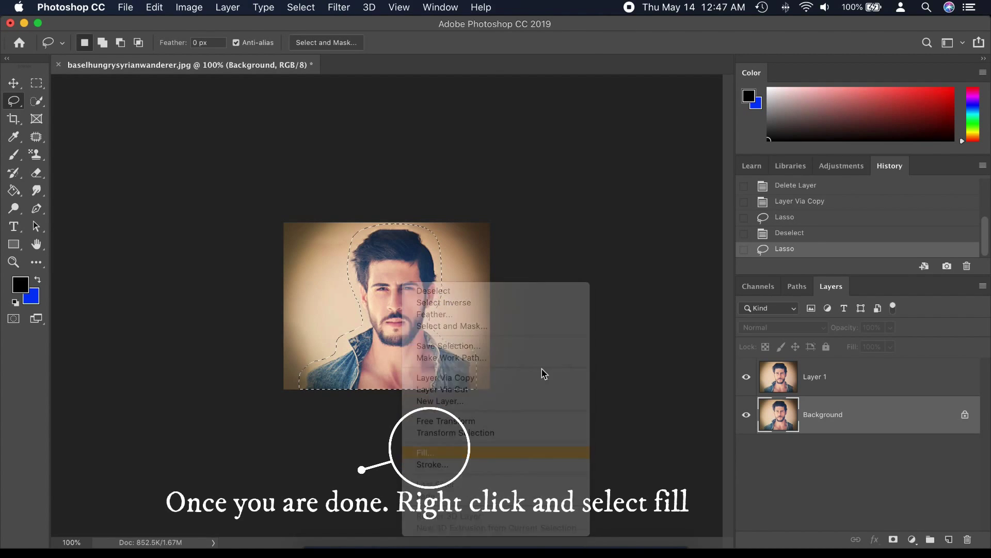
pyautogui.click(549, 212)
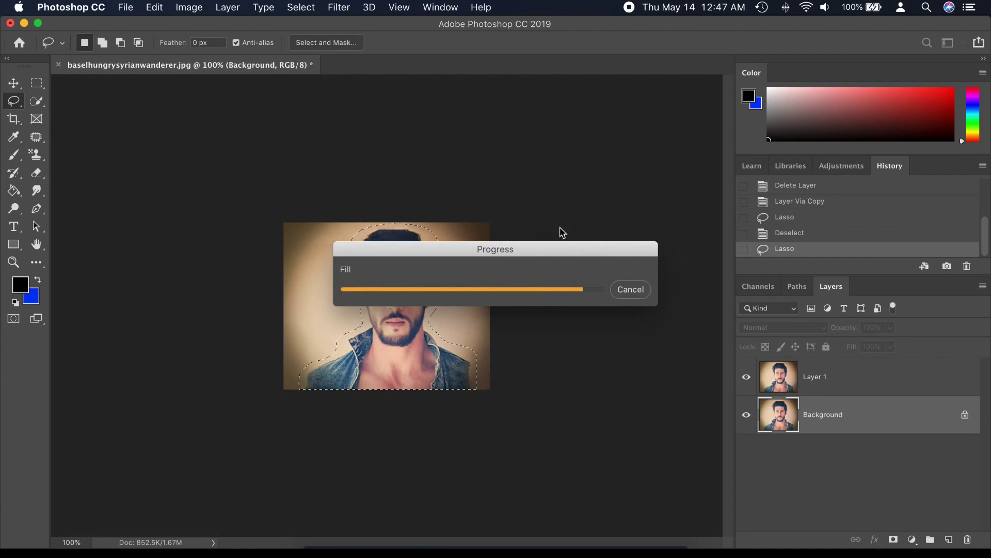
pyautogui.click(32, 85)
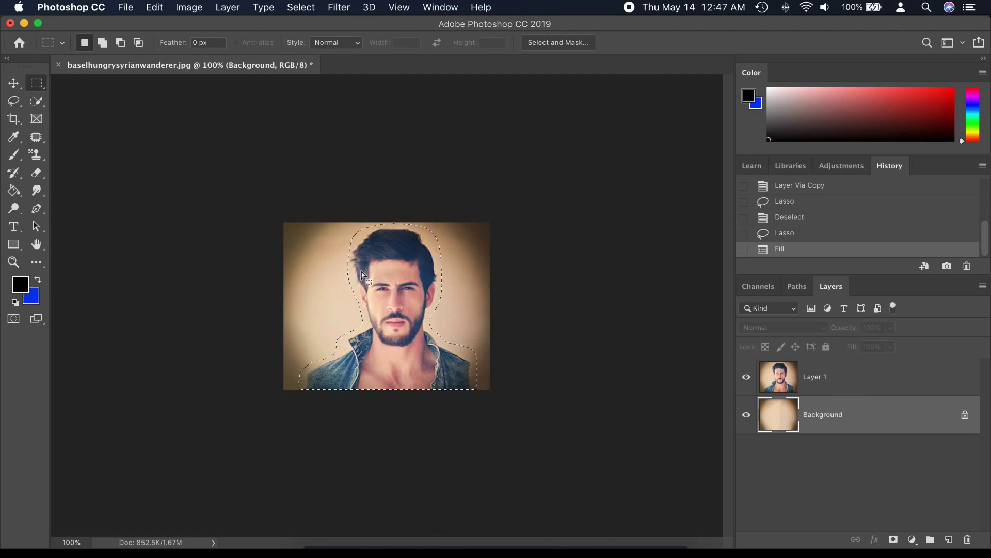
pyautogui.click(573, 368)
# Step: Quick-select the man on Layer 1 and output the selection from Select and Mask as a layer mask with smooth 3, feather 0.8 px, contrast 6%
pyautogui.click(858, 382)
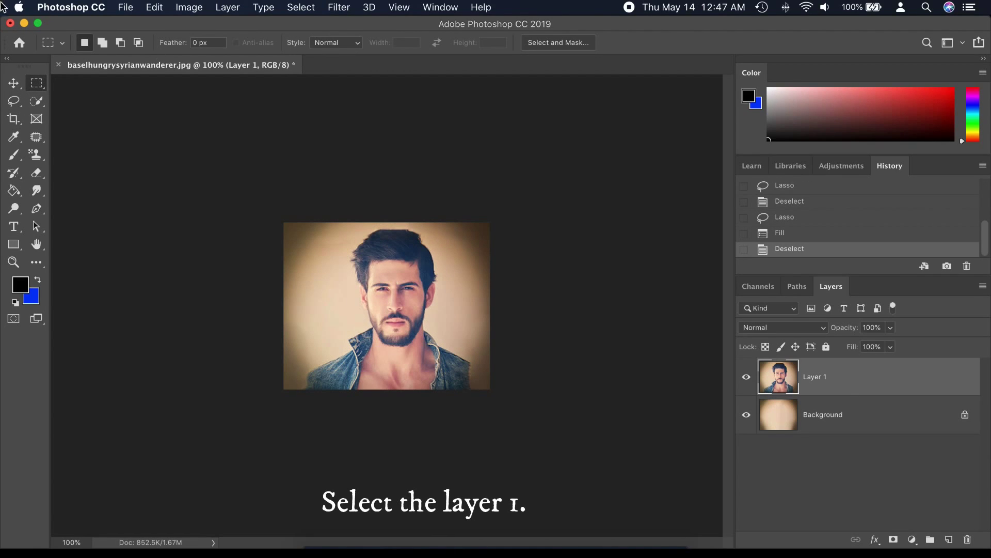
pyautogui.click(36, 101)
pyautogui.moveTo(388, 236)
pyautogui.mouseDown()
pyautogui.moveTo(409, 252)
pyautogui.moveTo(387, 302)
pyautogui.mouseUp()
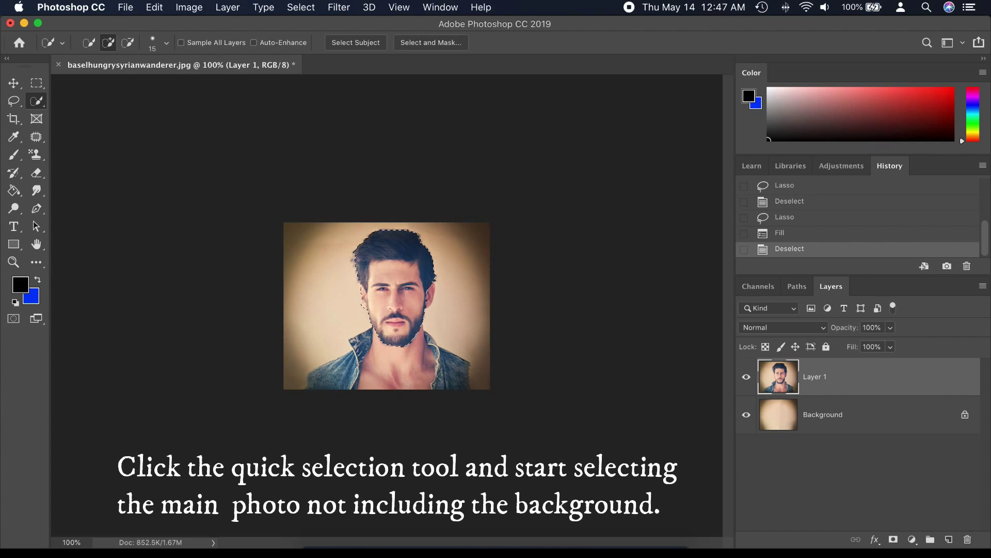
pyautogui.moveTo(366, 300); pyautogui.dragTo(366, 300)
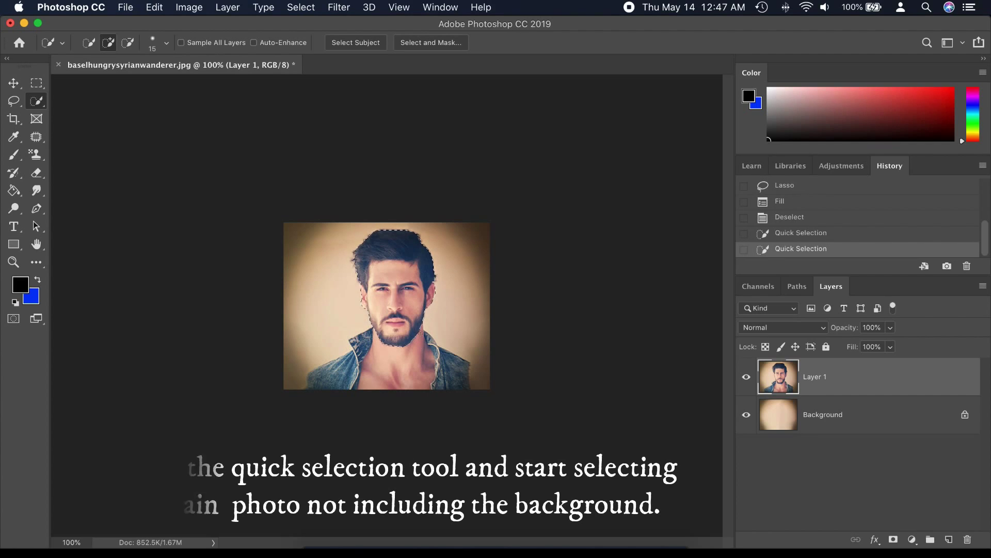
pyautogui.moveTo(429, 299)
pyautogui.mouseDown()
pyautogui.moveTo(432, 343)
pyautogui.moveTo(458, 377)
pyautogui.mouseUp()
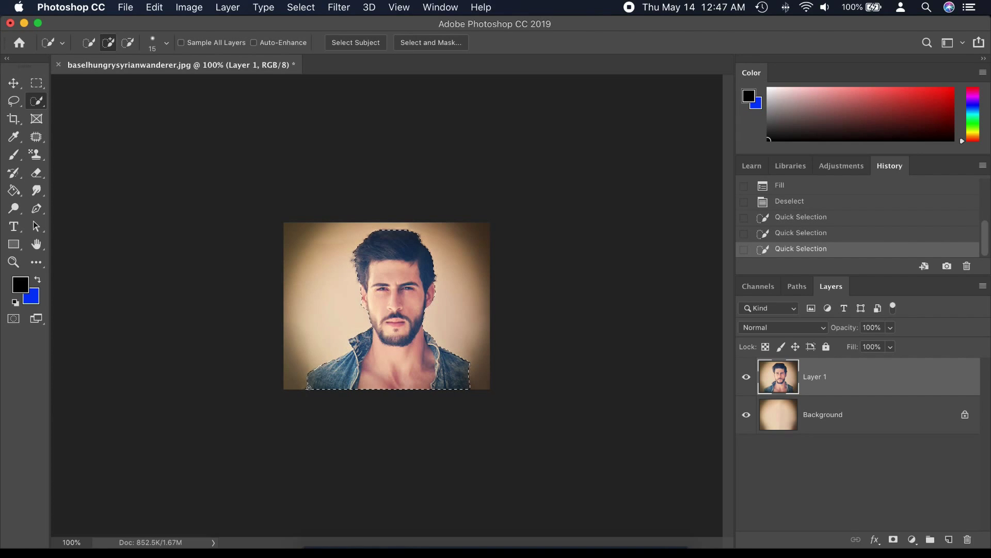
pyautogui.click(389, 392)
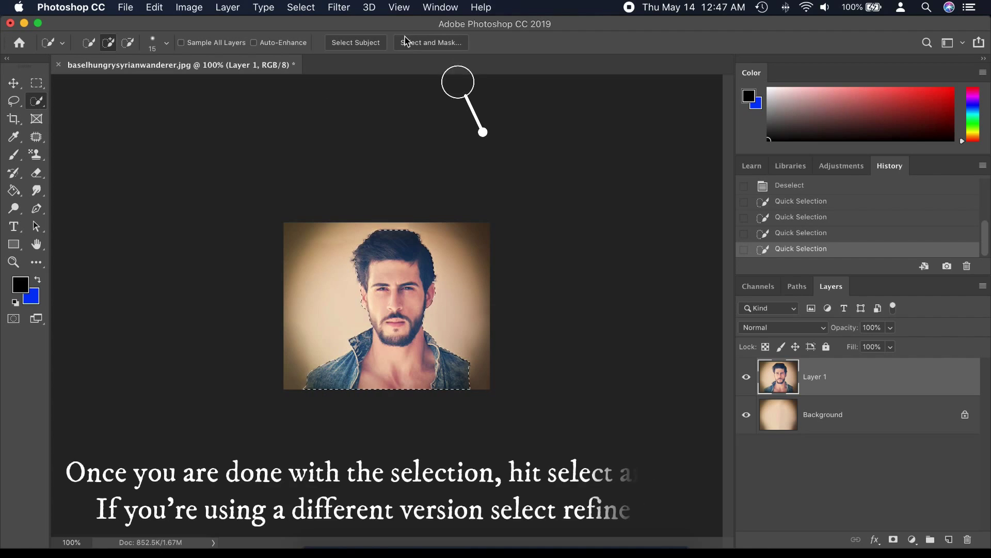
pyautogui.click(427, 41)
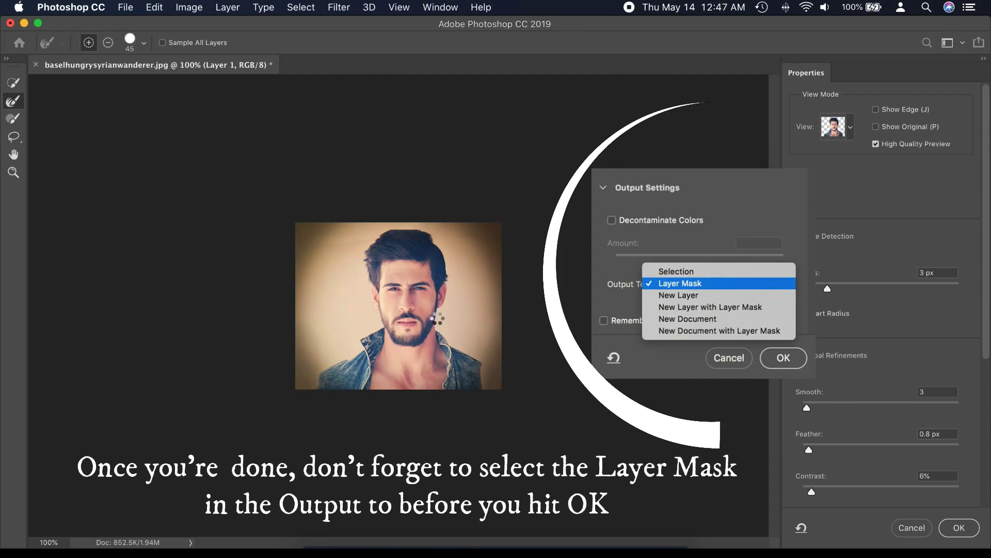
pyautogui.click(963, 532)
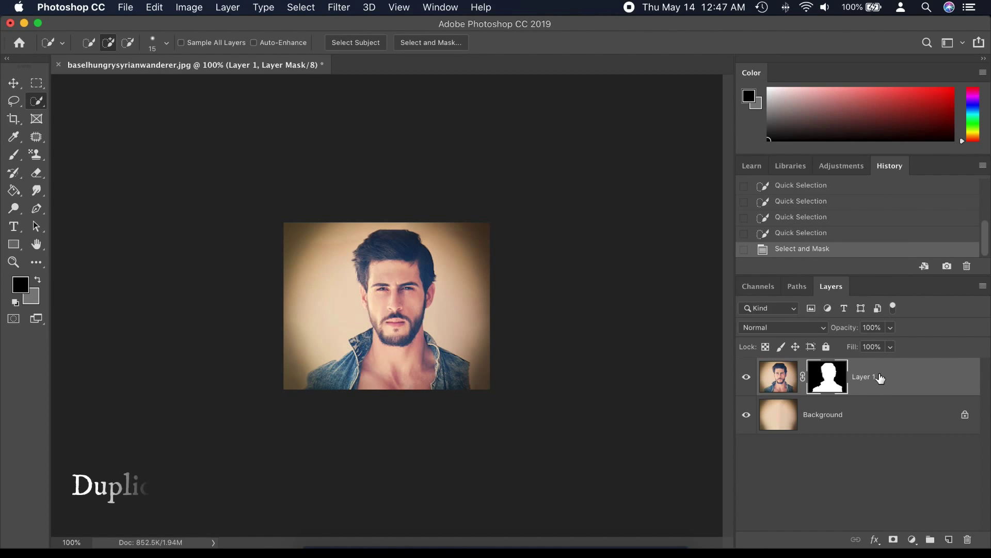
# Step: Duplicate the masked Layer 1 and rename the copy "dispersion effect"
pyautogui.press('super+j')
pyautogui.doubleClick(881, 377)
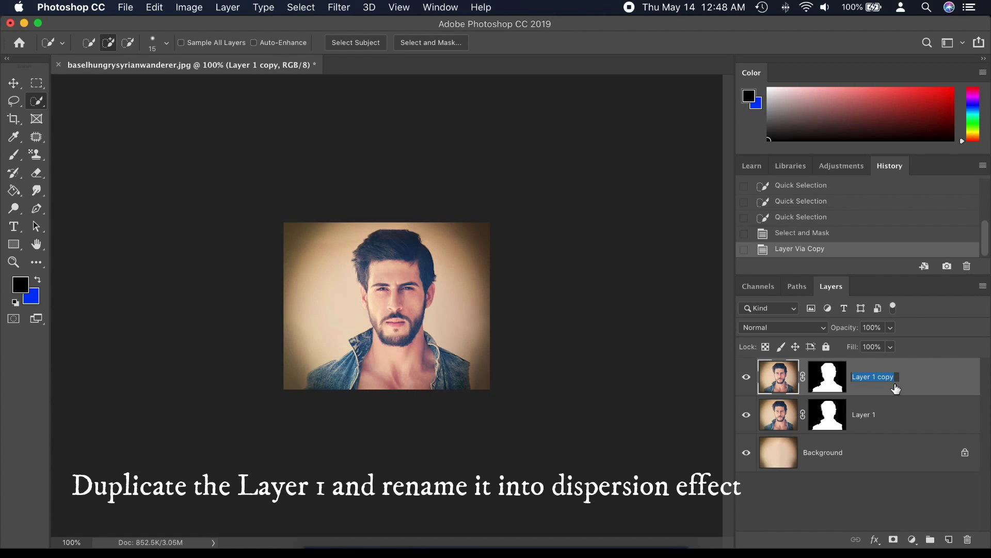
pyautogui.write('dispersion effect')
pyautogui.press('Return')
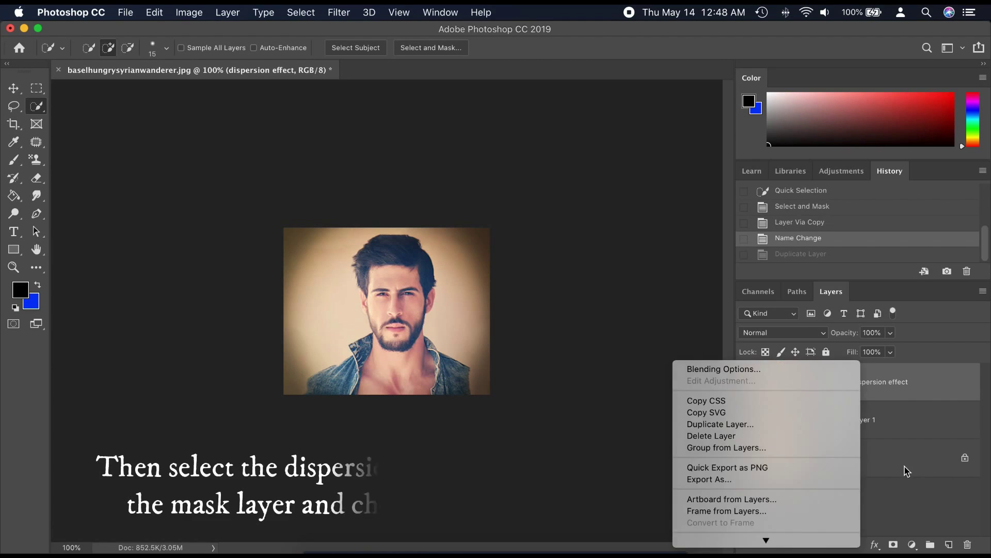
# Step: Apply the layer mask of the dispersion effect layer permanently to its pixels
pyautogui.press('Escape')
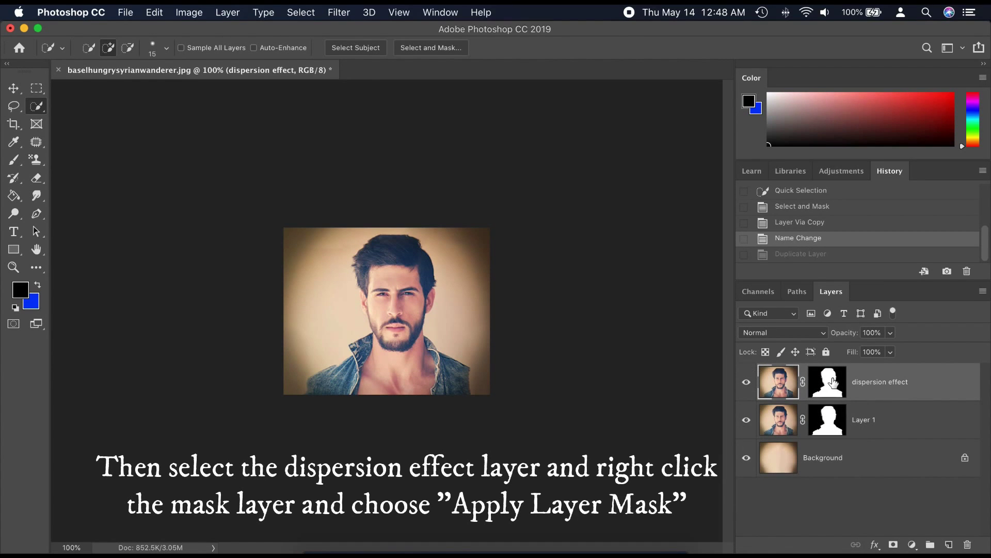
pyautogui.rightClick(830, 375)
pyautogui.click(876, 409)
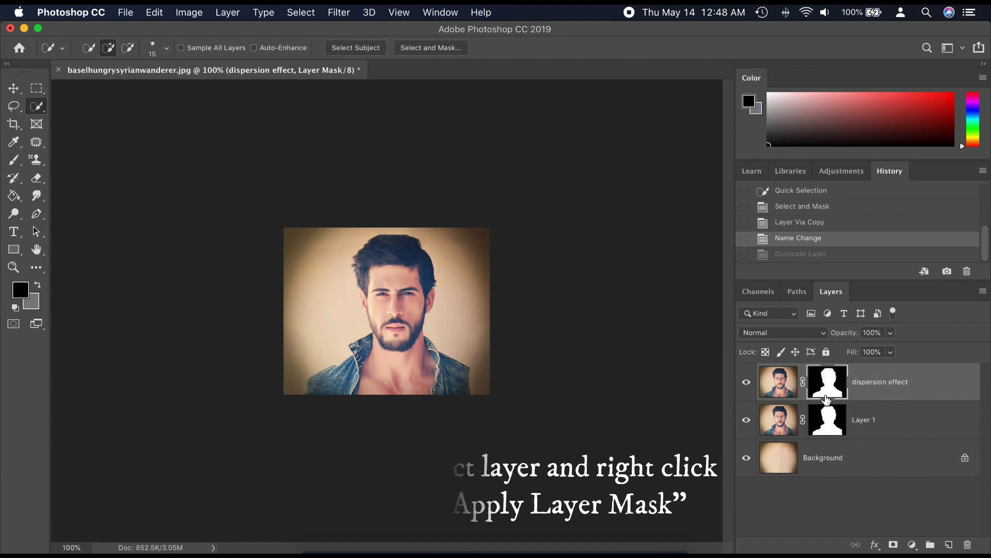
# Step: Duplicate the dispersion effect layer under the name "basel"
pyautogui.rightClick(783, 382)
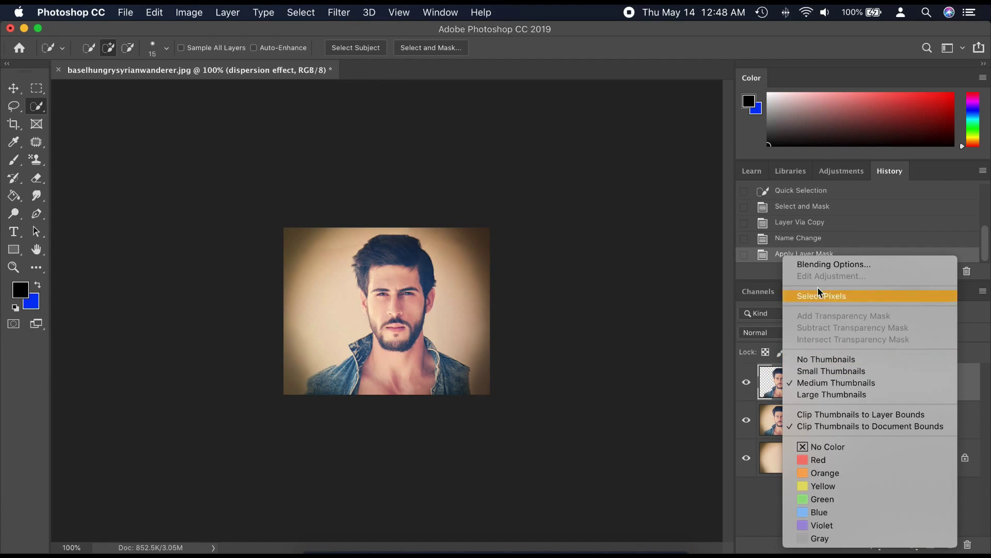
pyautogui.click(763, 509)
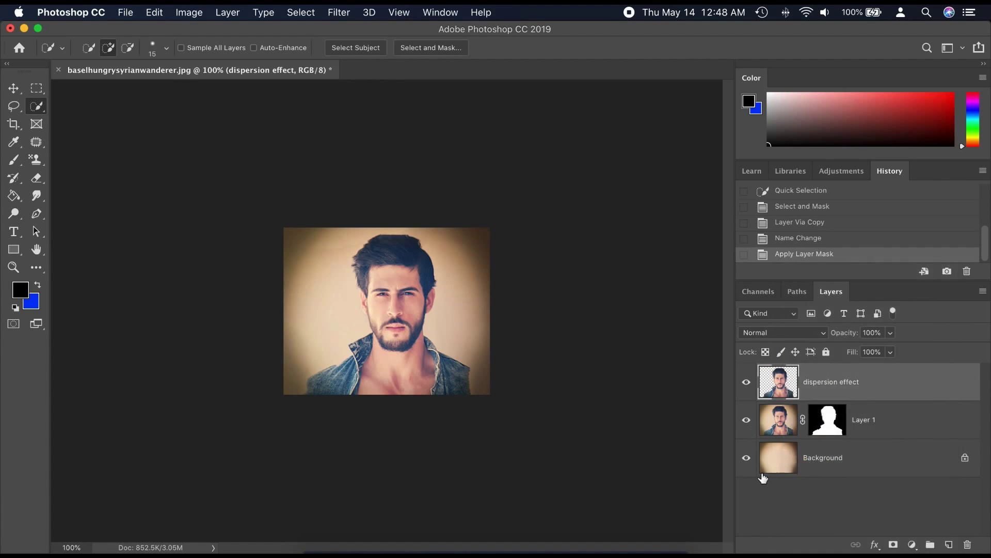
pyautogui.rightClick(847, 381)
pyautogui.click(777, 441)
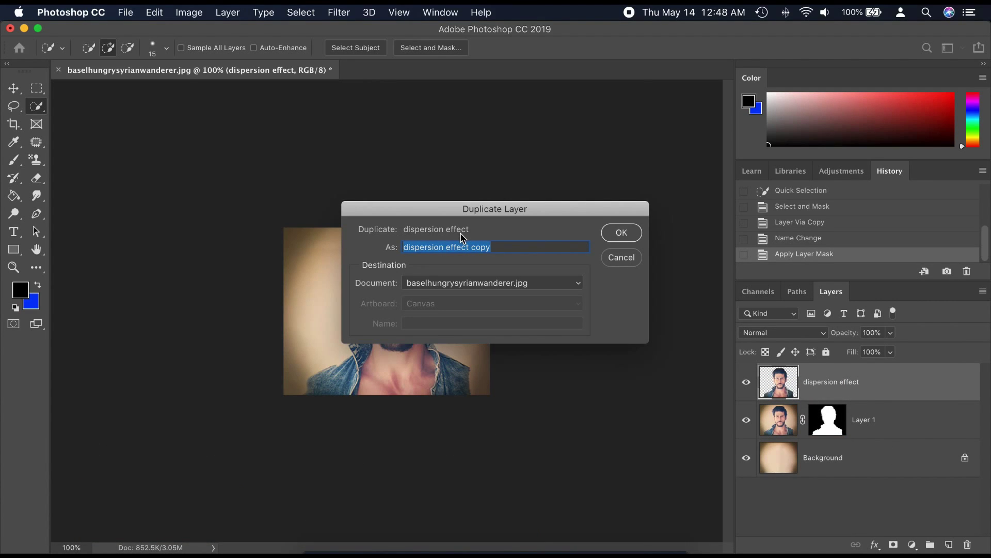
pyautogui.write('basel')
pyautogui.press('Return')
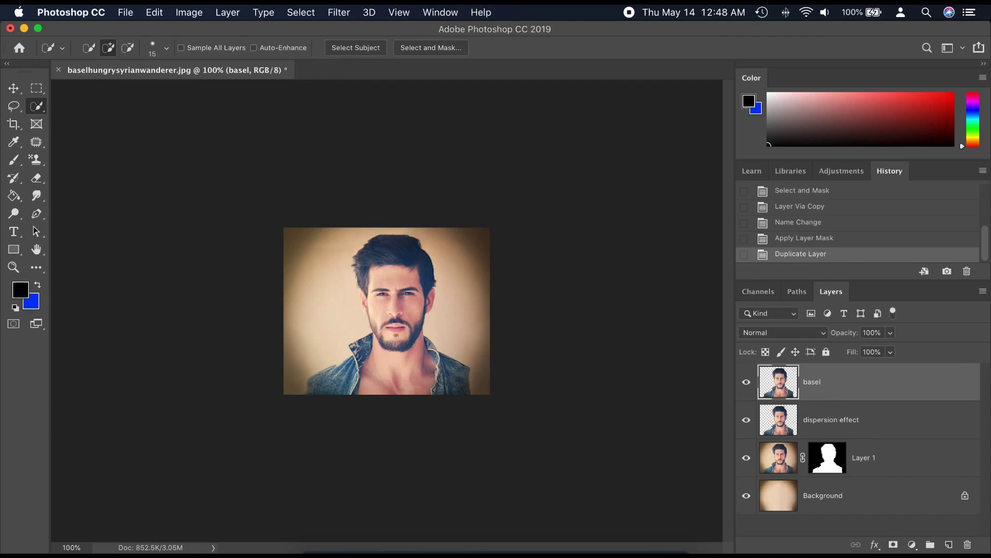
# Step: Liquify the dispersion effect layer with the Forward Warp tool at size 125, smearing the man's hair, ear, neck and jacket outward to the right edge
pyautogui.click(848, 420)
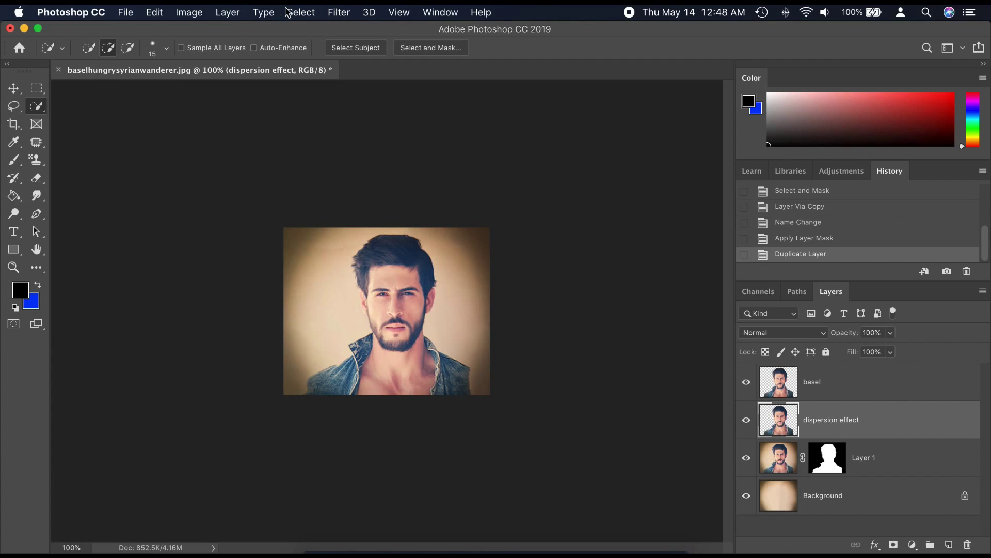
pyautogui.click(338, 11)
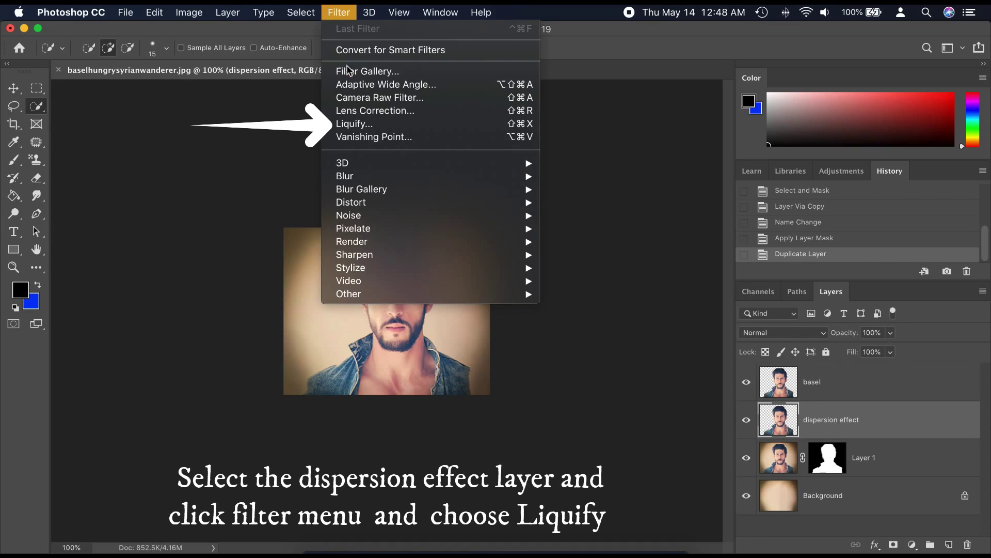
pyautogui.click(354, 123)
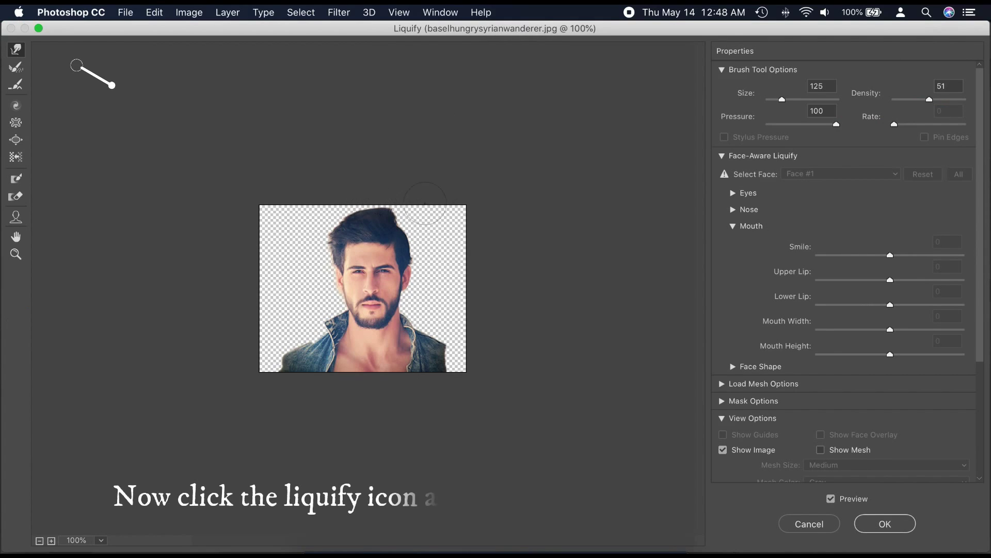
pyautogui.moveTo(388, 222)
pyautogui.mouseDown()
pyautogui.moveTo(522, 186)
pyautogui.moveTo(445, 219)
pyautogui.moveTo(436, 209)
pyautogui.moveTo(420, 234)
pyautogui.moveTo(437, 214)
pyautogui.moveTo(508, 206)
pyautogui.mouseUp()
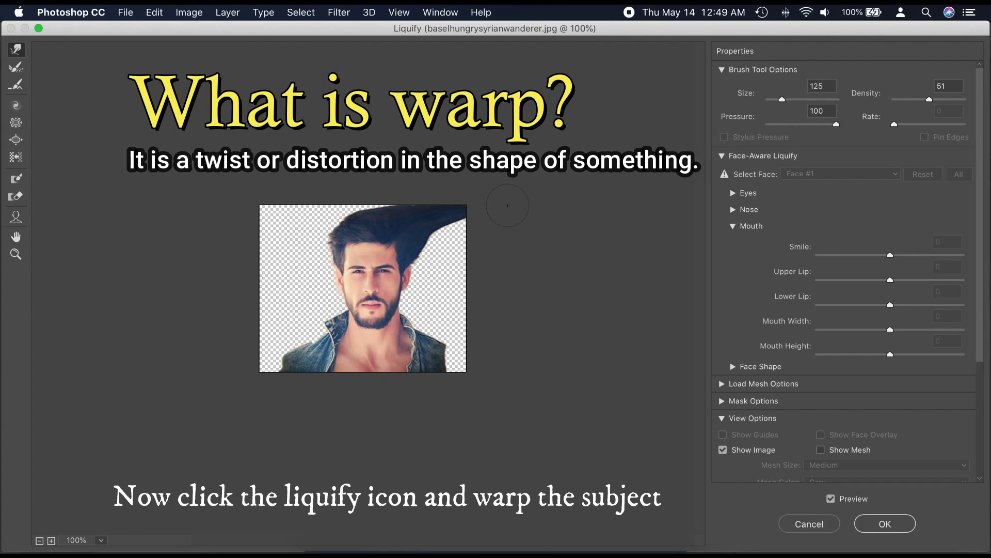
pyautogui.moveTo(411, 278)
pyautogui.mouseDown()
pyautogui.moveTo(476, 260)
pyautogui.moveTo(417, 268)
pyautogui.moveTo(472, 243)
pyautogui.moveTo(428, 251)
pyautogui.moveTo(467, 245)
pyautogui.moveTo(436, 237)
pyautogui.moveTo(550, 229)
pyautogui.moveTo(436, 234)
pyautogui.moveTo(511, 225)
pyautogui.moveTo(442, 227)
pyautogui.moveTo(465, 233)
pyautogui.mouseUp()
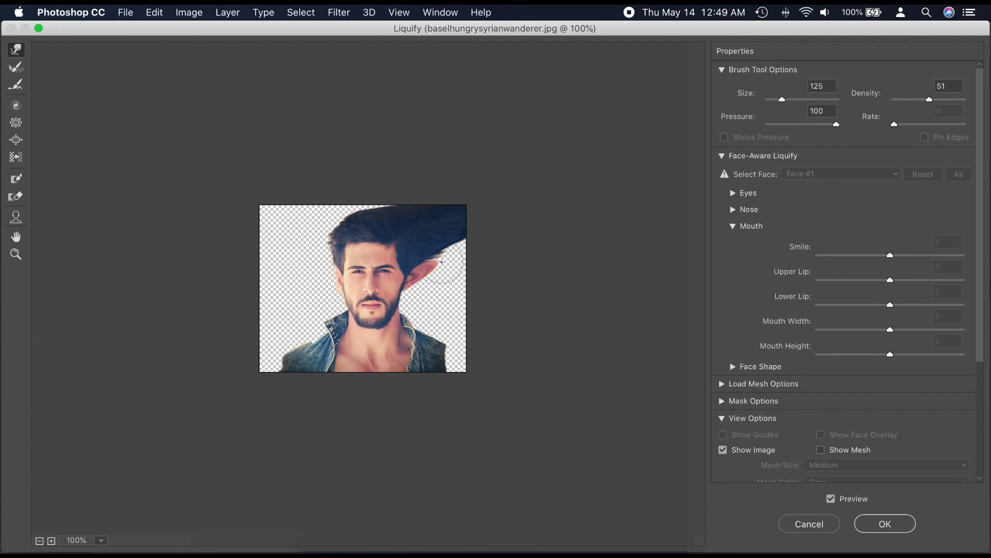
pyautogui.moveTo(429, 265)
pyautogui.mouseDown()
pyautogui.moveTo(486, 250)
pyautogui.moveTo(469, 247)
pyautogui.moveTo(482, 240)
pyautogui.mouseUp()
pyautogui.moveTo(396, 298)
pyautogui.mouseDown()
pyautogui.moveTo(407, 279)
pyautogui.moveTo(399, 297)
pyautogui.moveTo(476, 273)
pyautogui.moveTo(408, 290)
pyautogui.moveTo(466, 268)
pyautogui.moveTo(434, 275)
pyautogui.moveTo(570, 264)
pyautogui.moveTo(428, 289)
pyautogui.moveTo(455, 274)
pyautogui.mouseUp()
pyautogui.moveTo(403, 326)
pyautogui.mouseDown()
pyautogui.moveTo(414, 307)
pyautogui.moveTo(435, 300)
pyautogui.moveTo(438, 309)
pyautogui.moveTo(432, 296)
pyautogui.moveTo(461, 285)
pyautogui.moveTo(417, 332)
pyautogui.moveTo(472, 314)
pyautogui.moveTo(428, 328)
pyautogui.moveTo(449, 317)
pyautogui.moveTo(508, 315)
pyautogui.mouseUp()
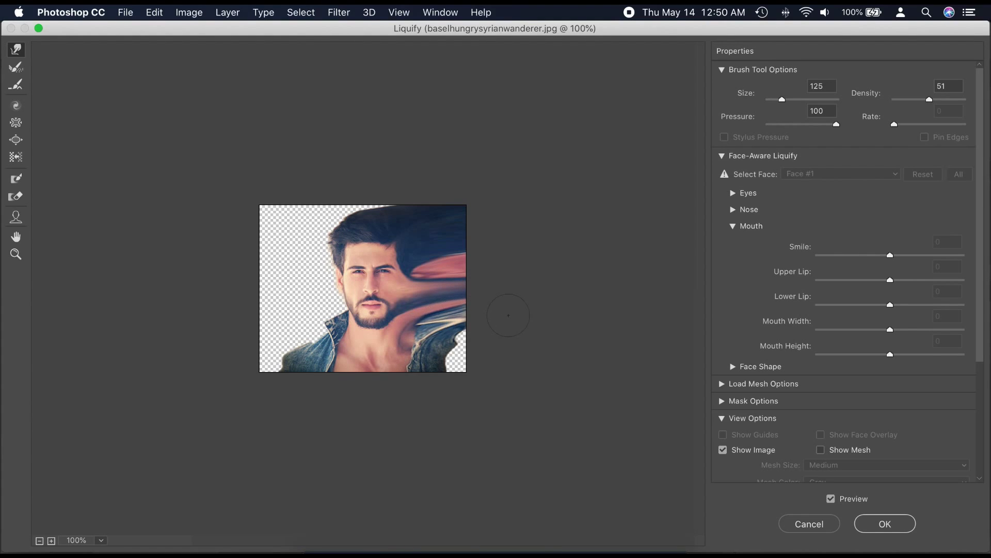
pyautogui.moveTo(445, 360); pyautogui.dragTo(567, 381)
pyautogui.moveTo(449, 340); pyautogui.dragTo(463, 336)
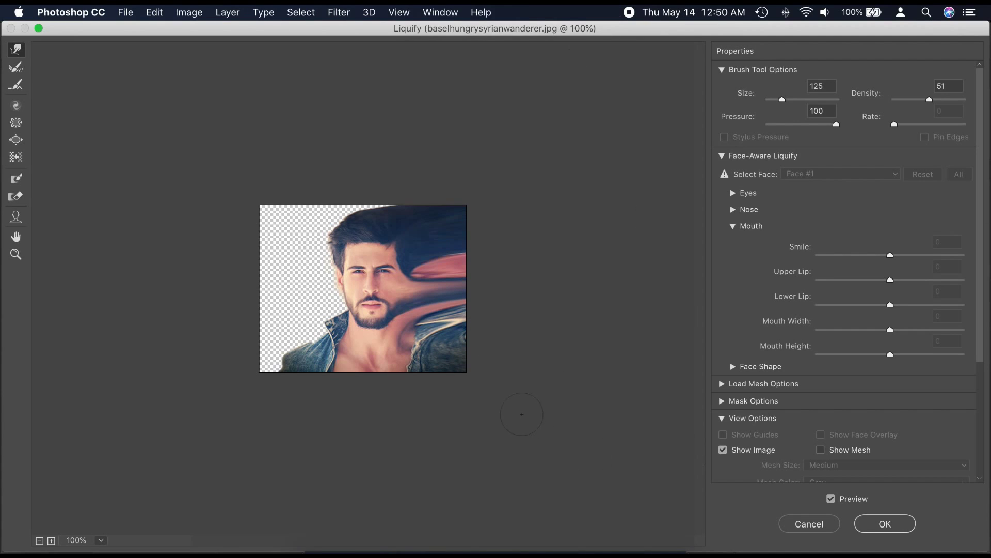
pyautogui.scroll(-5, 877, 408)
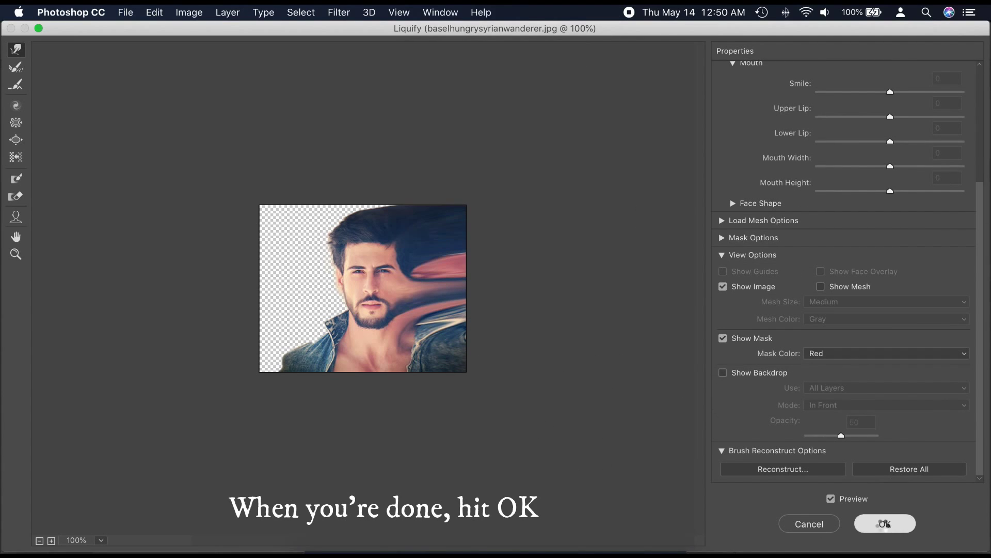
pyautogui.click(884, 523)
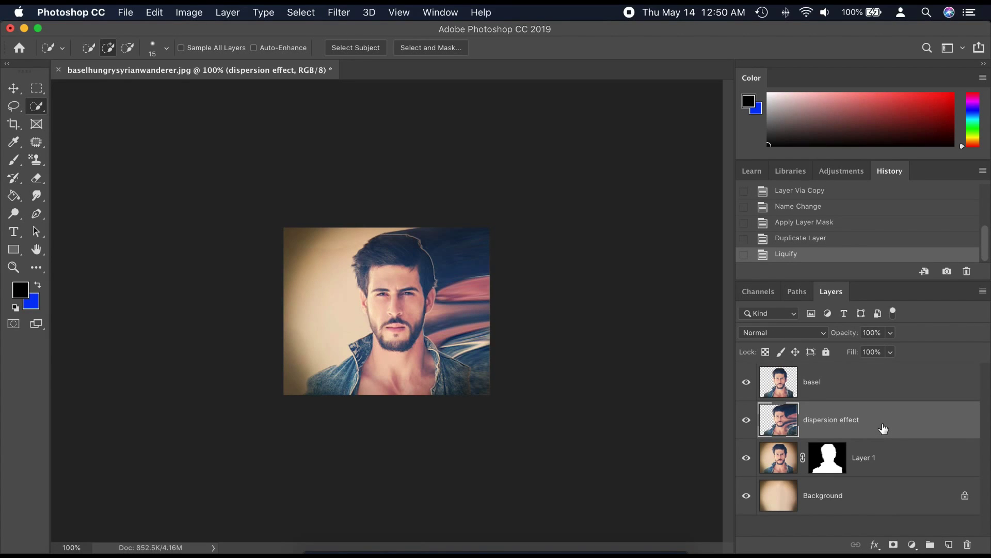
# Step: Add a white layer mask to the dispersion effect layer and display the mask on the canvas
pyautogui.click(893, 545)
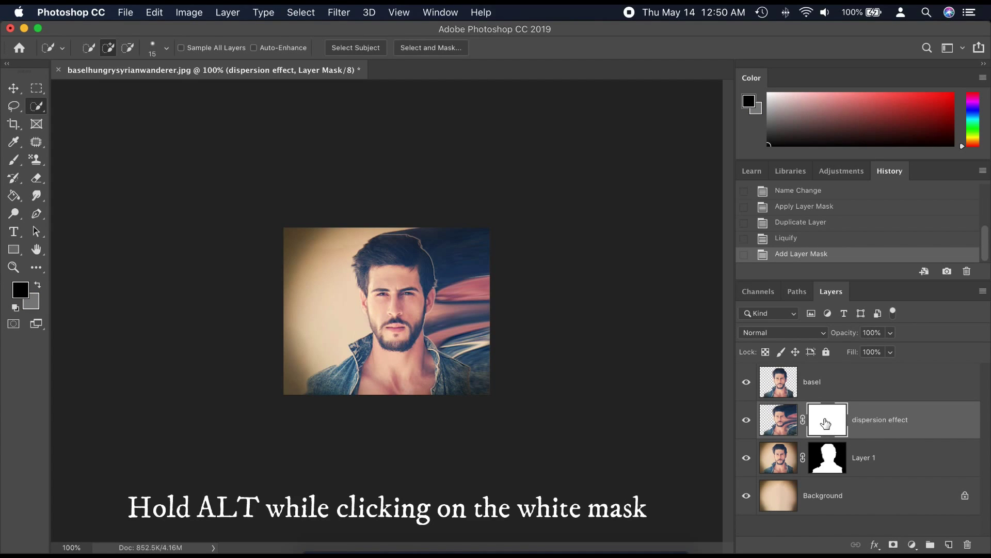
pyautogui.keyDown('alt'); pyautogui.click(825, 424); pyautogui.keyUp('alt')
# Step: Select the whole canvas with the Rectangular Marquee and fill the dispersion effect layer's mask with black at 100% opacity
pyautogui.click(36, 89)
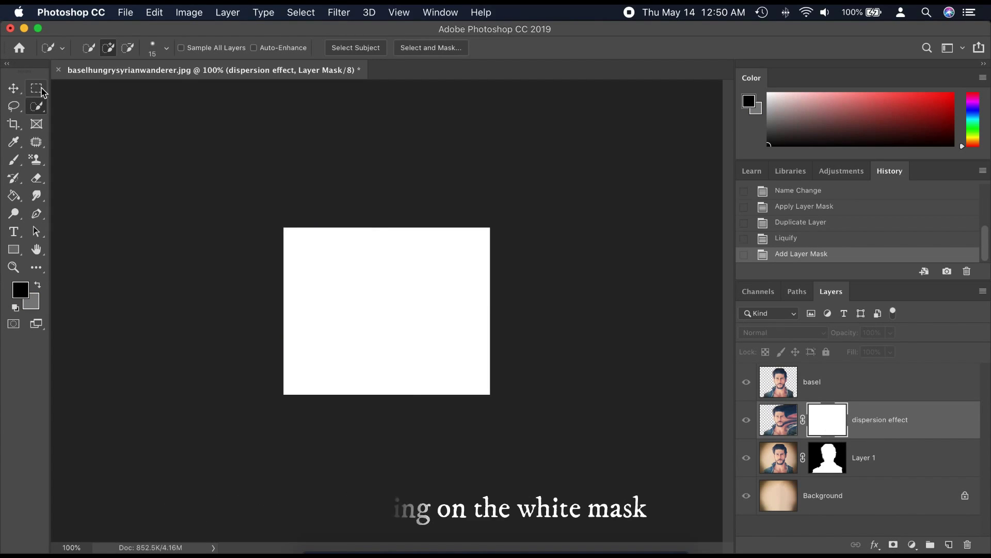
pyautogui.moveTo(201, 174); pyautogui.dragTo(558, 437)
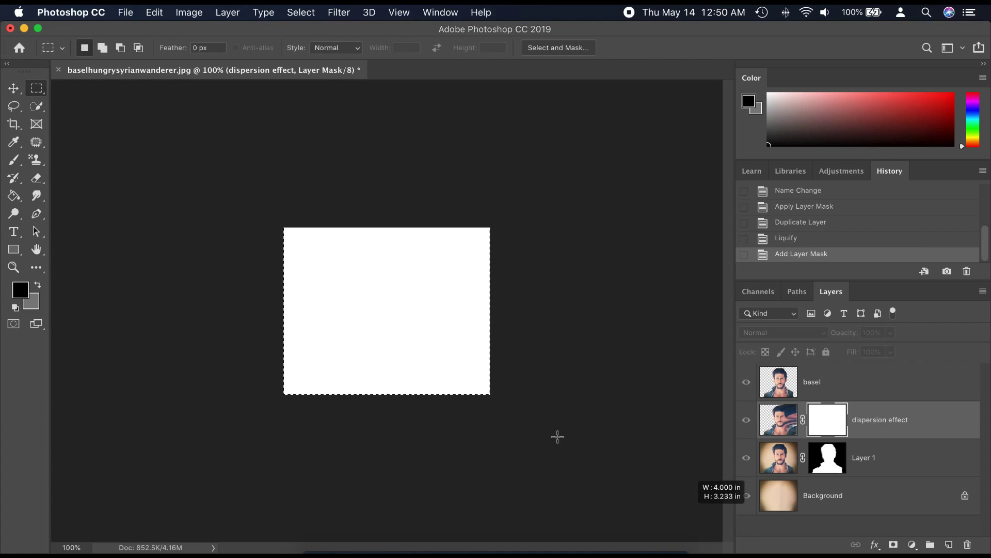
pyautogui.moveTo(344, 259); pyautogui.dragTo(343, 259)
pyautogui.rightClick(343, 259)
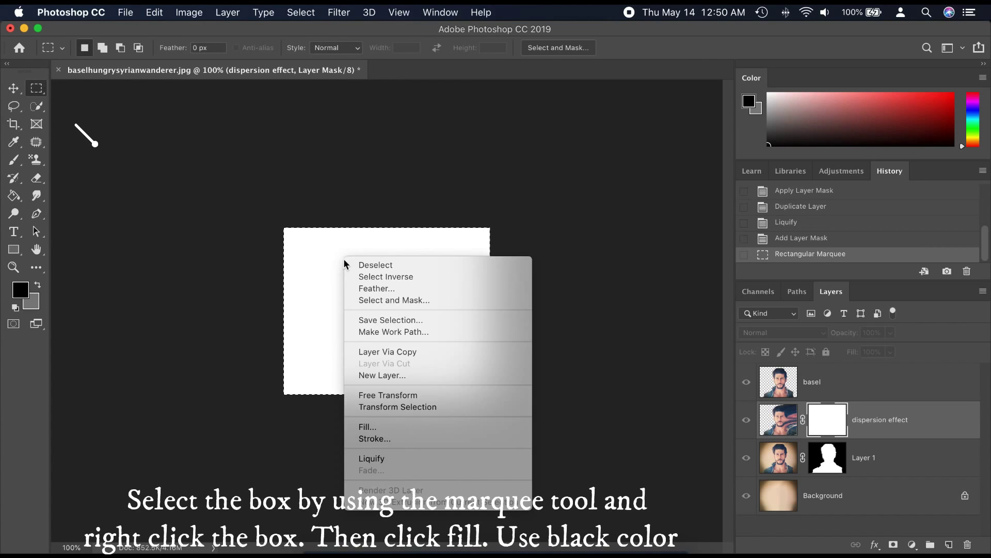
pyautogui.click(371, 426)
pyautogui.press('F2')
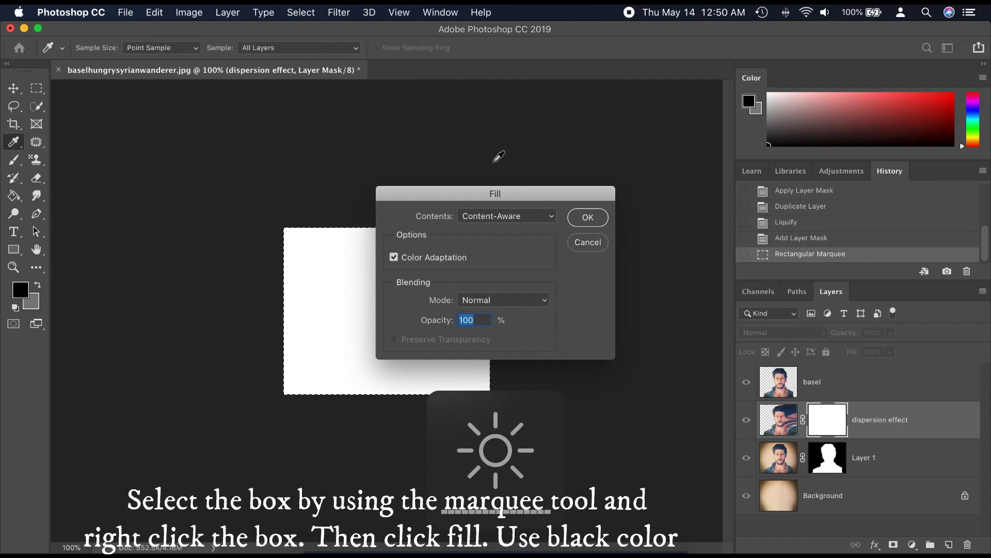
pyautogui.click(538, 217)
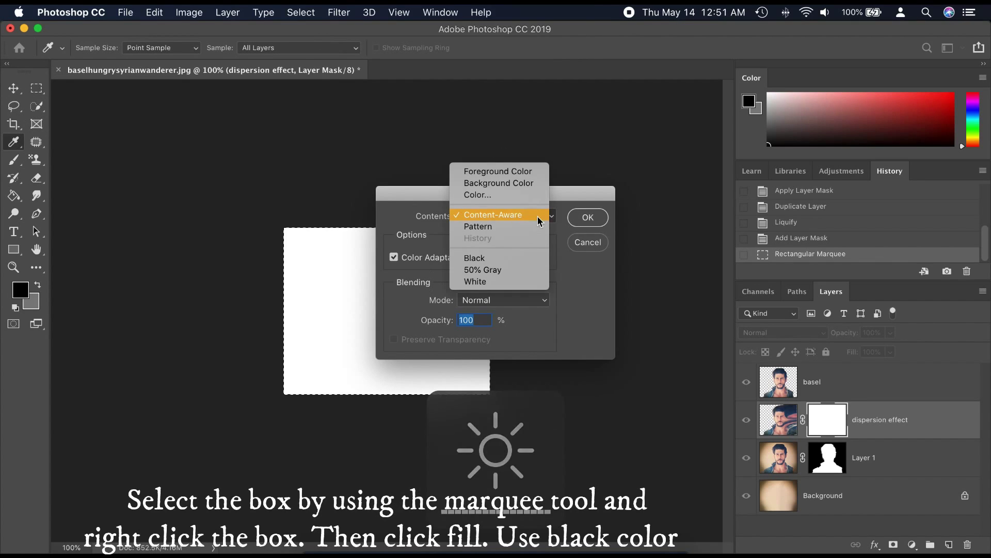
pyautogui.click(500, 257)
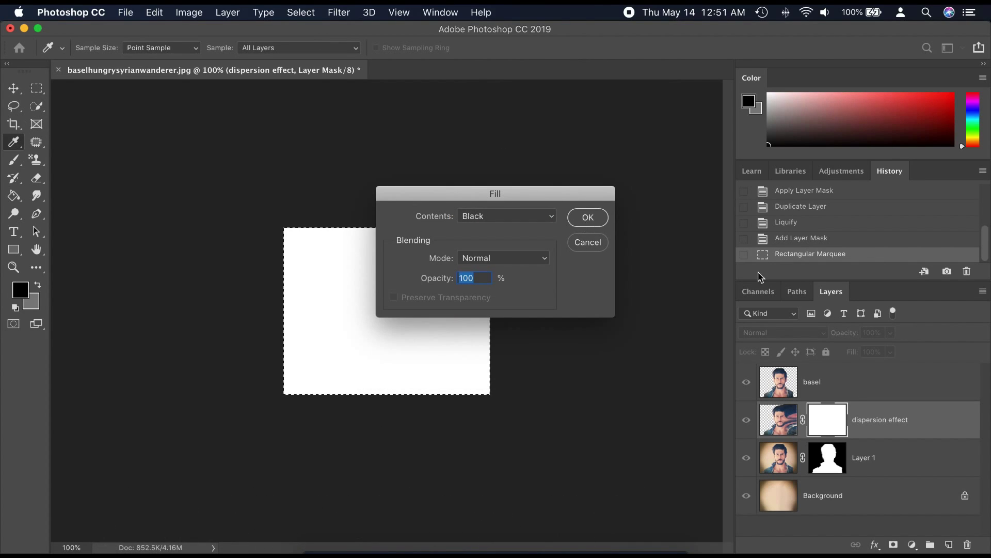
pyautogui.click(586, 220)
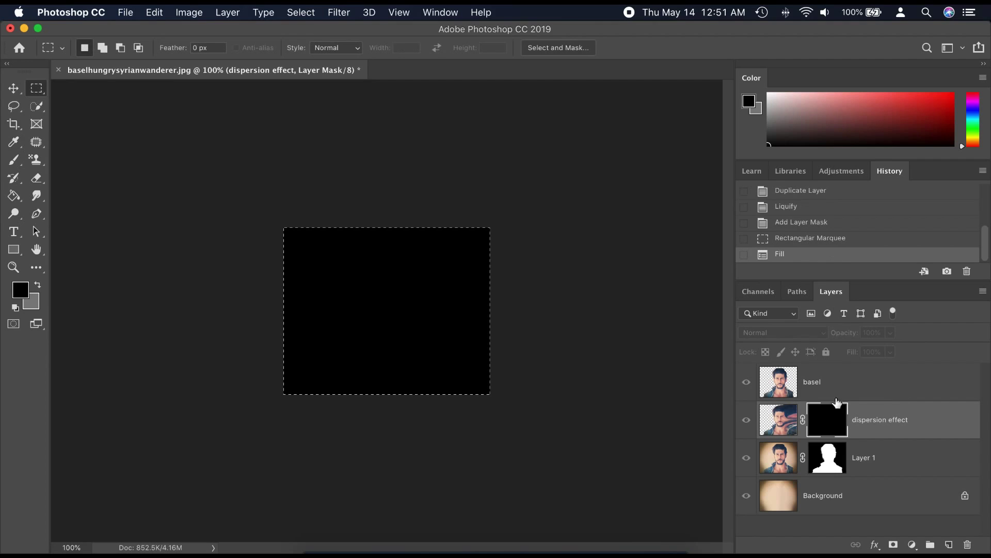
# Step: Add a white layer mask to the basel layer and hide the dispersion effect layer and Layer 1
pyautogui.click(791, 384)
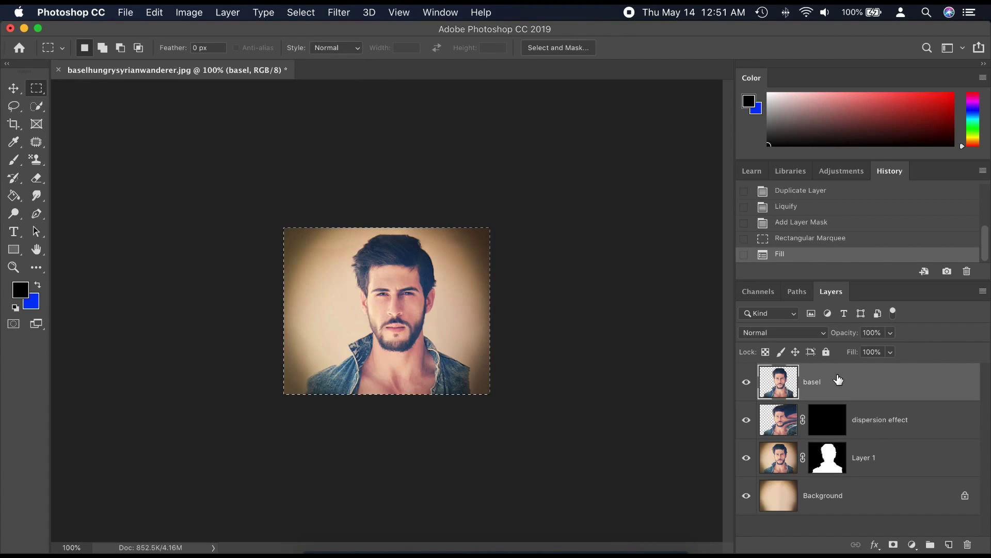
pyautogui.click(893, 545)
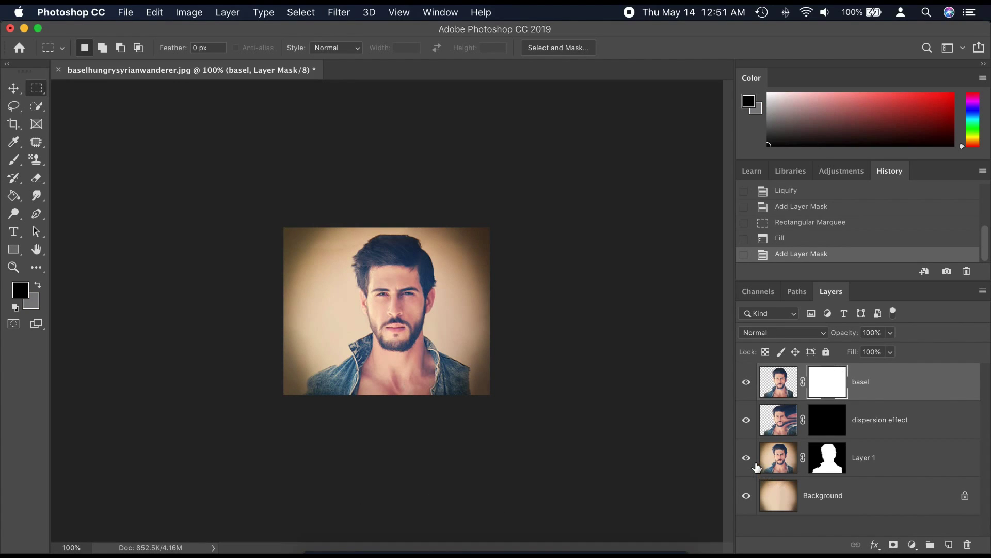
pyautogui.click(746, 421)
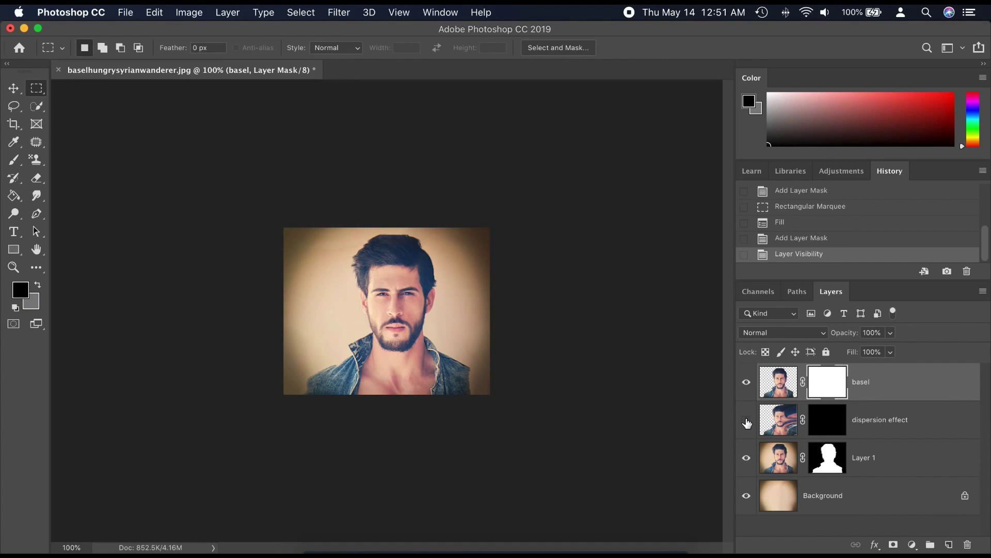
pyautogui.click(747, 458)
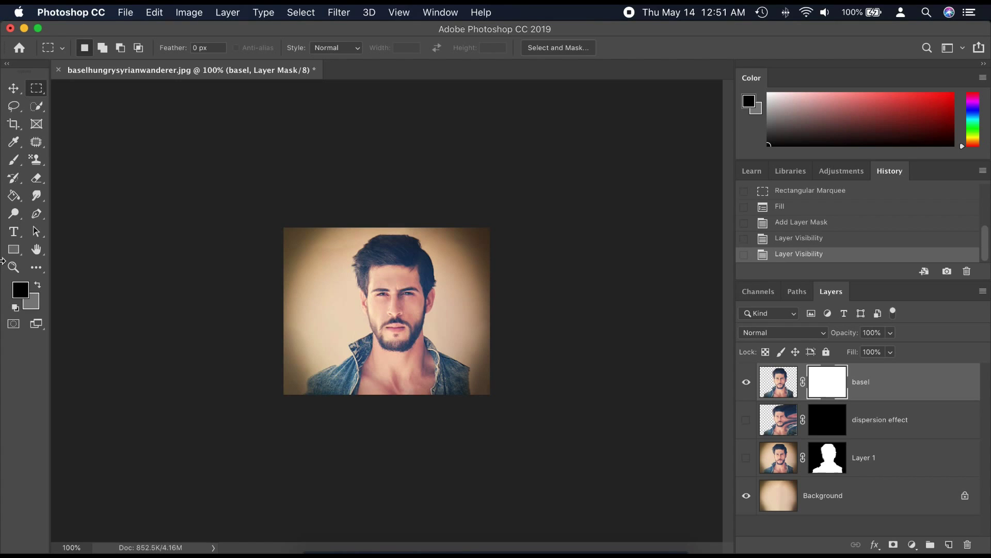
# Step: Activate the Brush tool with black (000000) as the foreground colour and white as the background colour
pyautogui.click(14, 160)
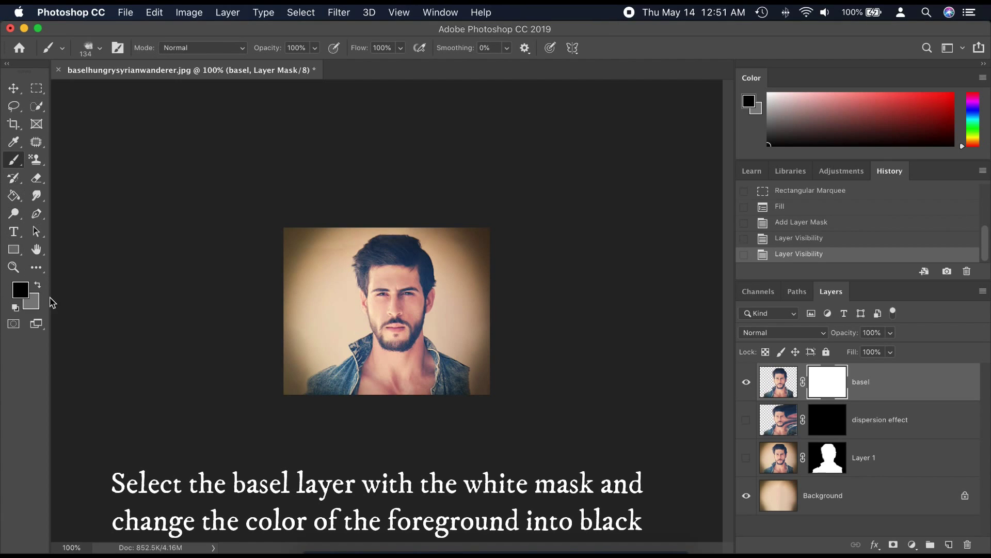
pyautogui.click(15, 307)
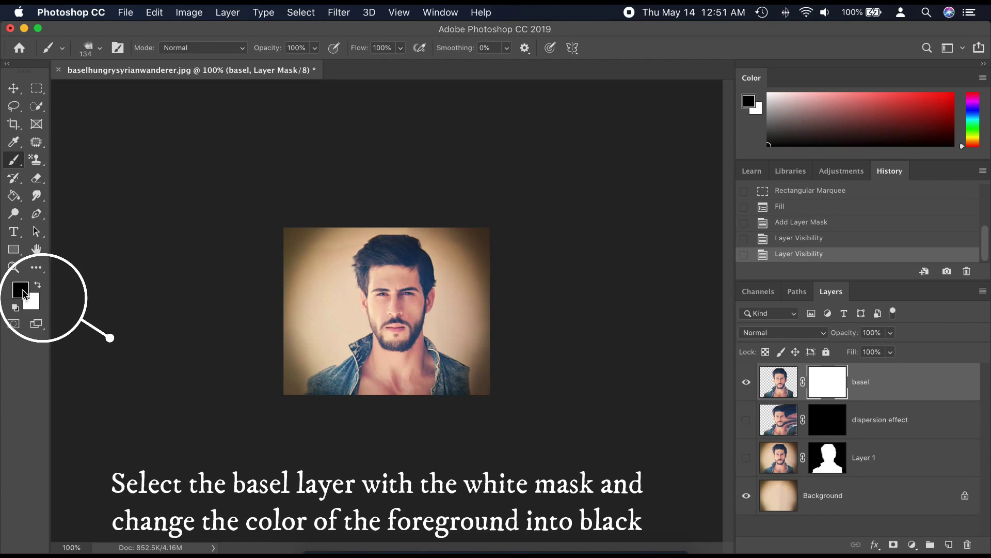
pyautogui.click(21, 290)
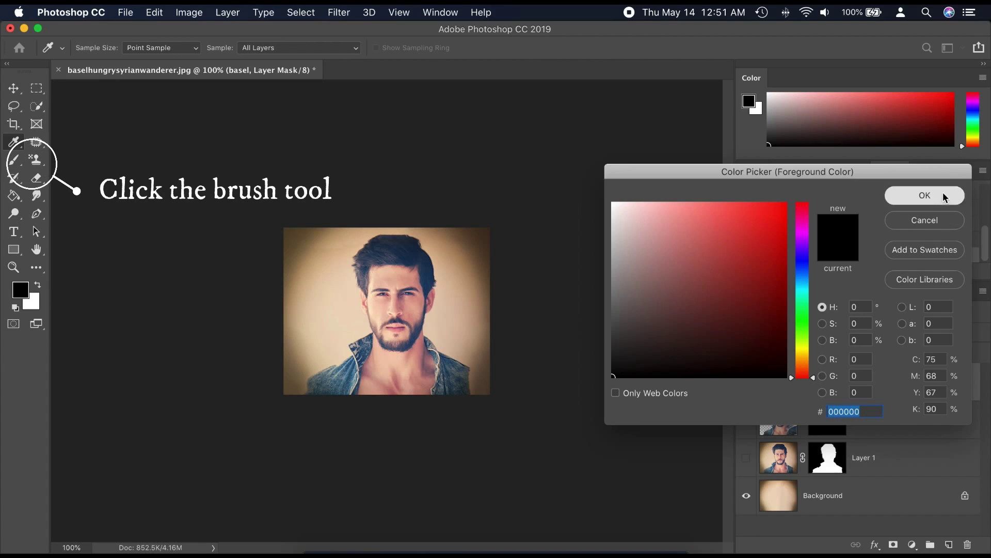
pyautogui.click(909, 196)
pyautogui.press('b')
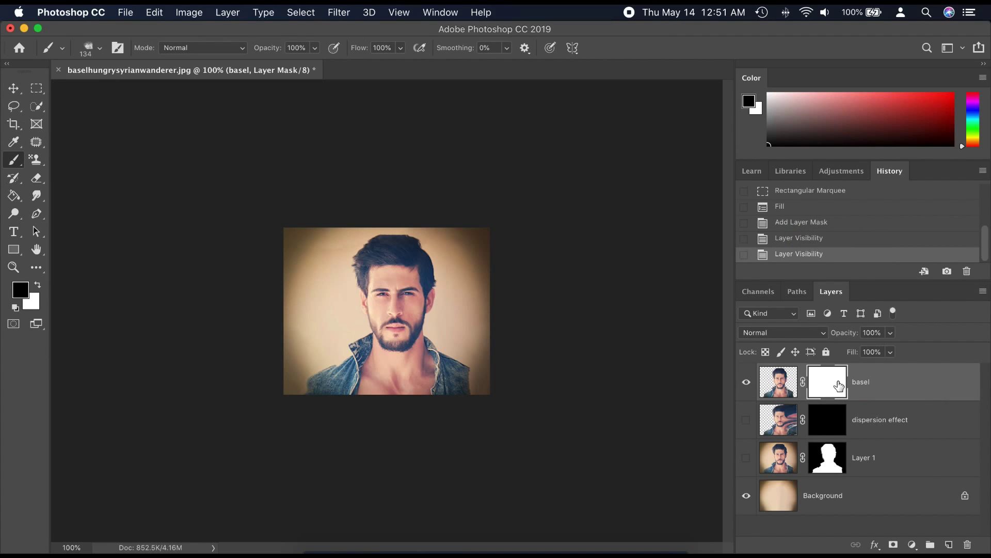
# Step: Choose the 002_Explosion brush at 338 px and dab black on the basel mask along the outer edge of the jacket's right-hand shoulder
pyautogui.click(101, 49)
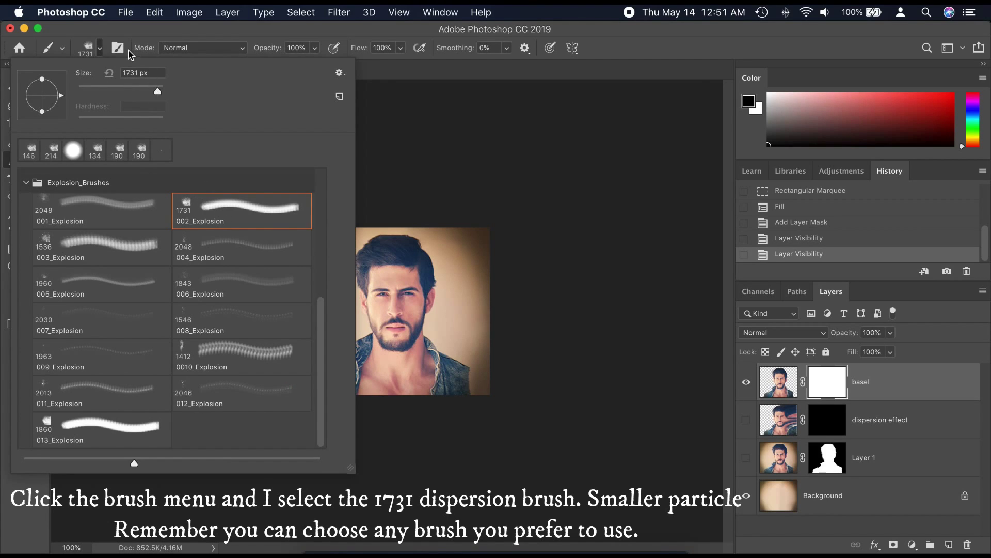
pyautogui.click(117, 50)
pyautogui.press('F5')
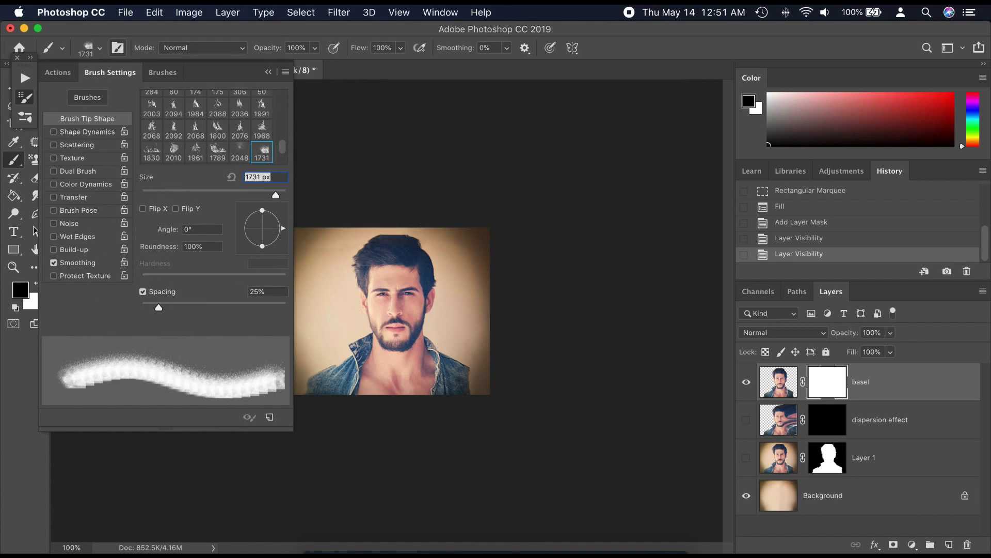
pyautogui.click(261, 191)
pyautogui.click(496, 369)
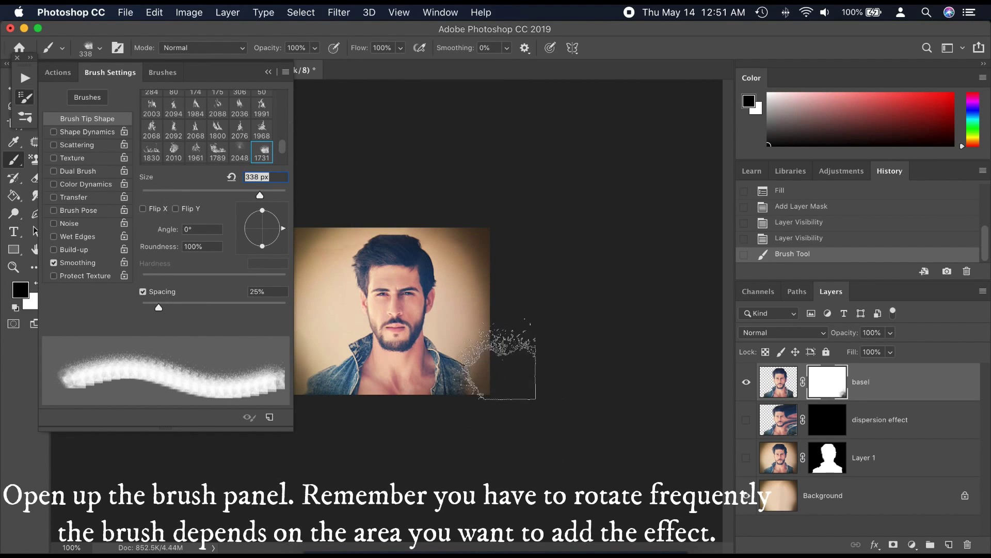
pyautogui.click(501, 371)
pyautogui.scroll(7, 501, 373)
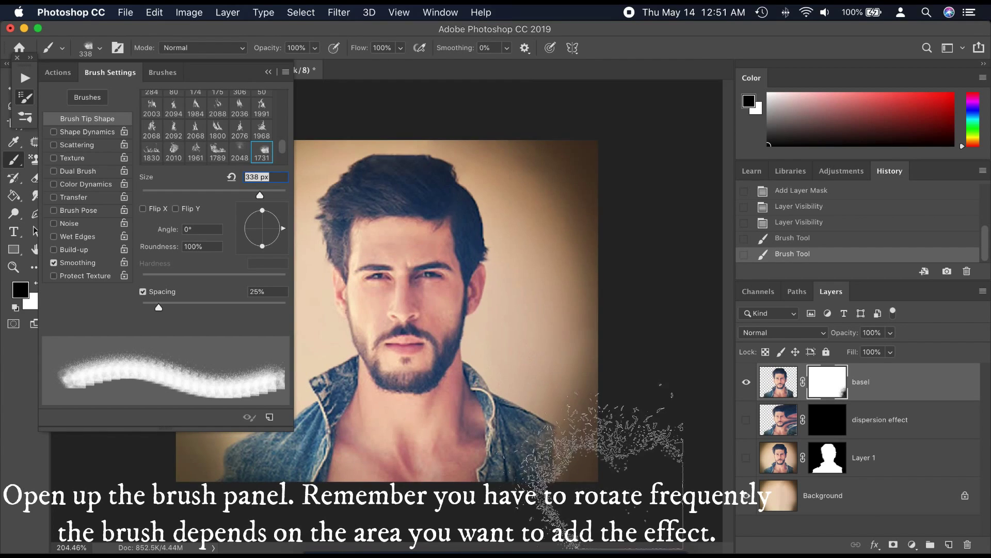
pyautogui.scroll(-1, 552, 389)
pyautogui.click(549, 351)
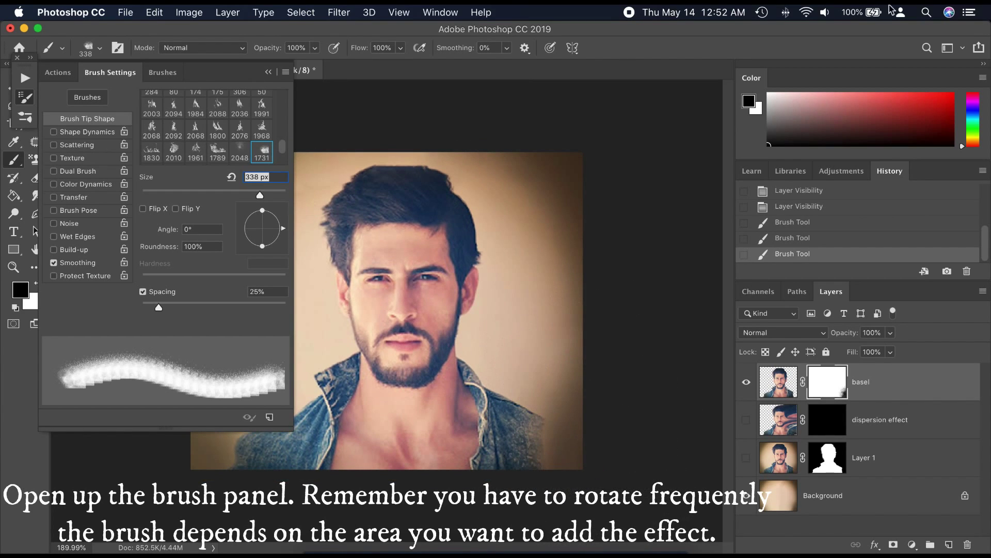
# Step: Reduce the brush size to 252 px and dab more particles out of the jacket shoulder on the basel mask
pyautogui.press('[')
pyautogui.press('[')
pyautogui.press('[')
pyautogui.click(573, 429)
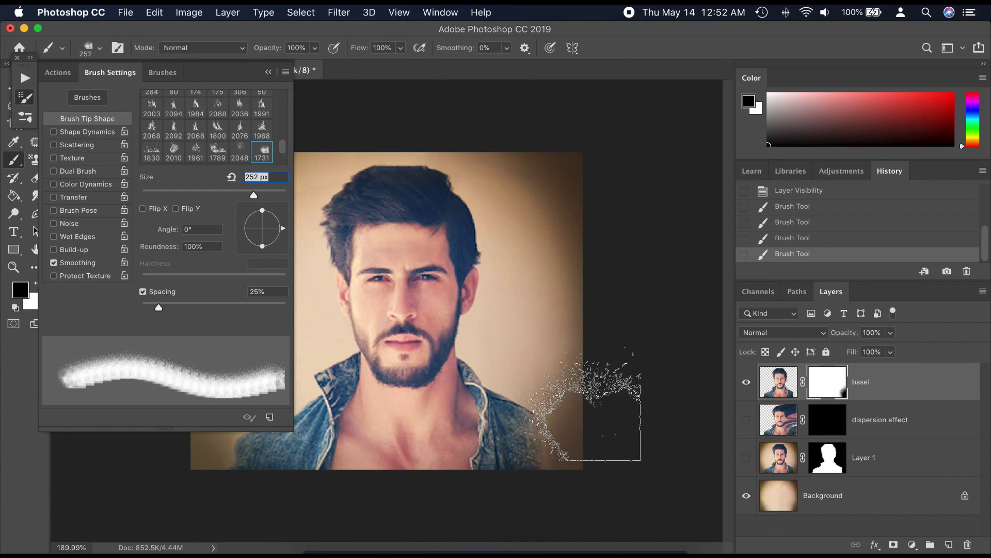
pyautogui.click(558, 399)
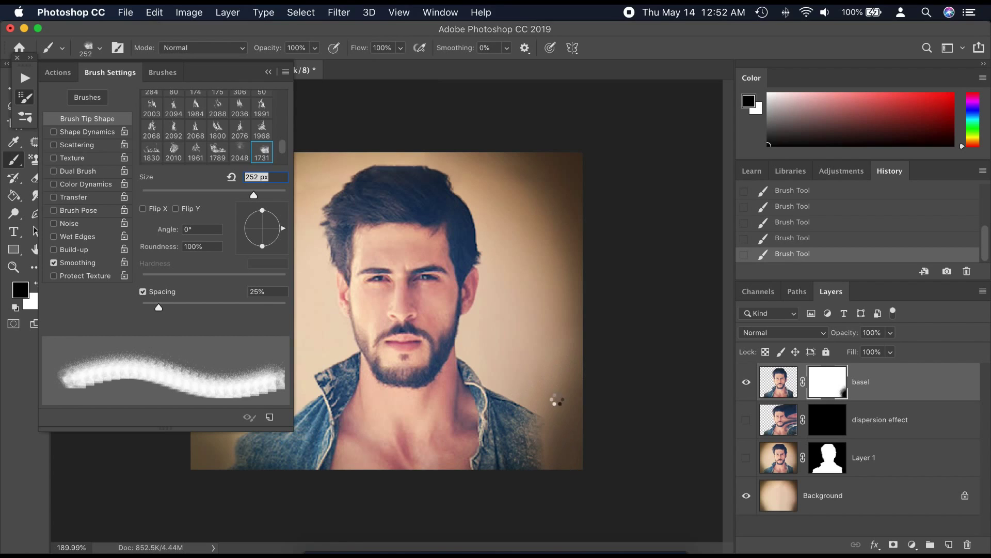
# Step: Rotate the brush tip to 74° and erode the shoulder, neck and hair edge on the basel mask, reducing the size to 188 px
pyautogui.moveTo(263, 211)
pyautogui.mouseDown()
pyautogui.moveTo(268, 219)
pyautogui.moveTo(261, 211)
pyautogui.mouseUp()
pyautogui.click(269, 207)
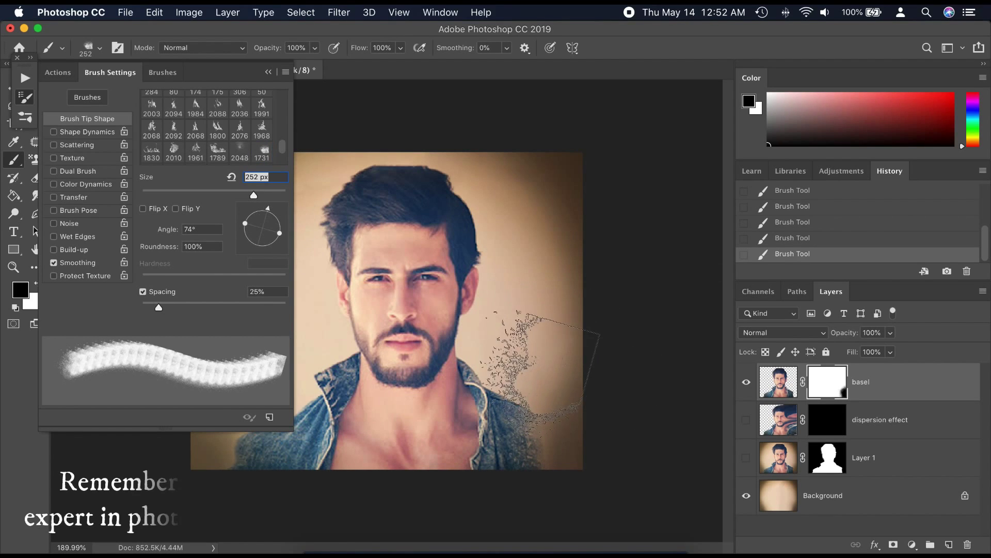
pyautogui.click(530, 383)
pyautogui.click(495, 355)
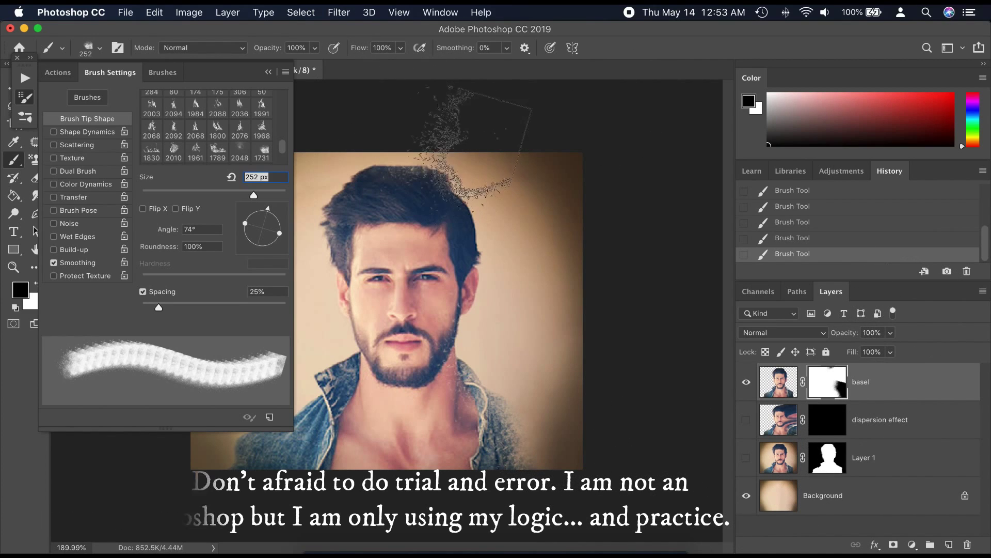
pyautogui.click(468, 227)
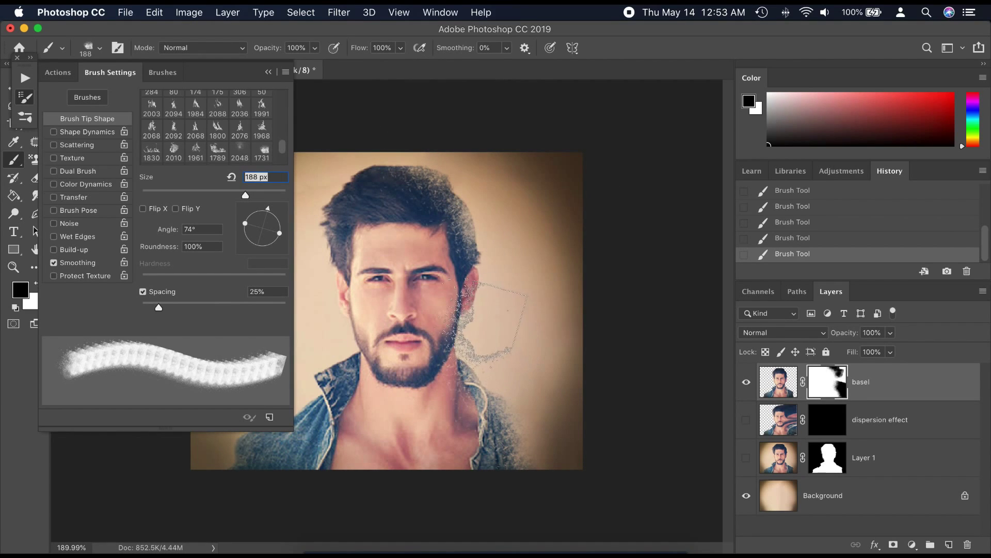
# Step: Undo the last dabs beside the face, erode the ear and cheek edge again at 188 px, and set the brush size to 252 px
pyautogui.press('super+z')
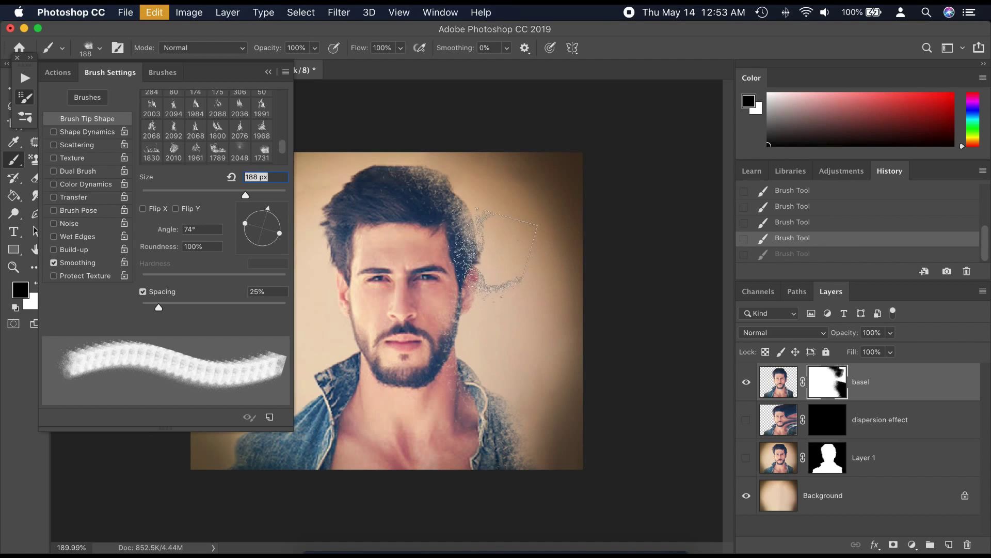
pyautogui.press('super+z')
pyautogui.click(489, 267)
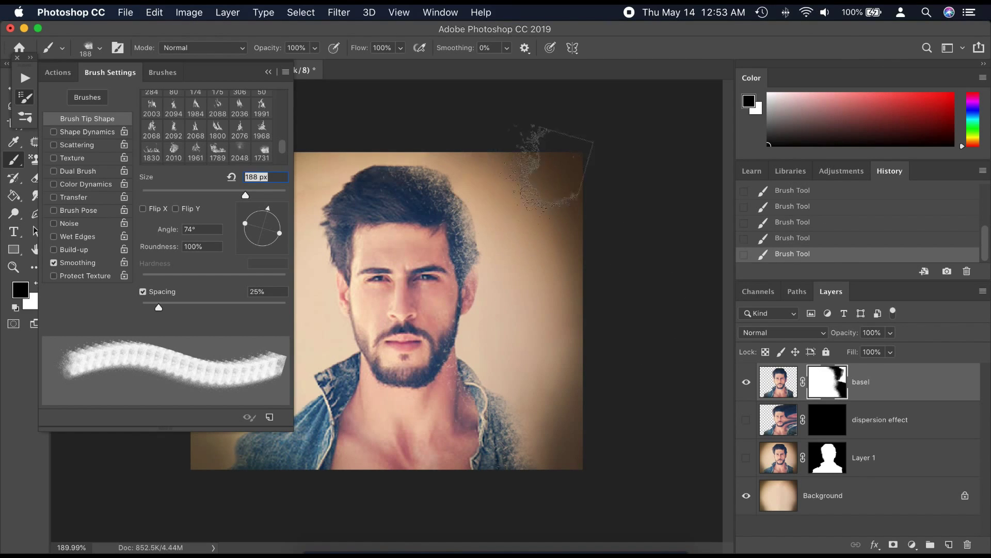
pyautogui.click(253, 197)
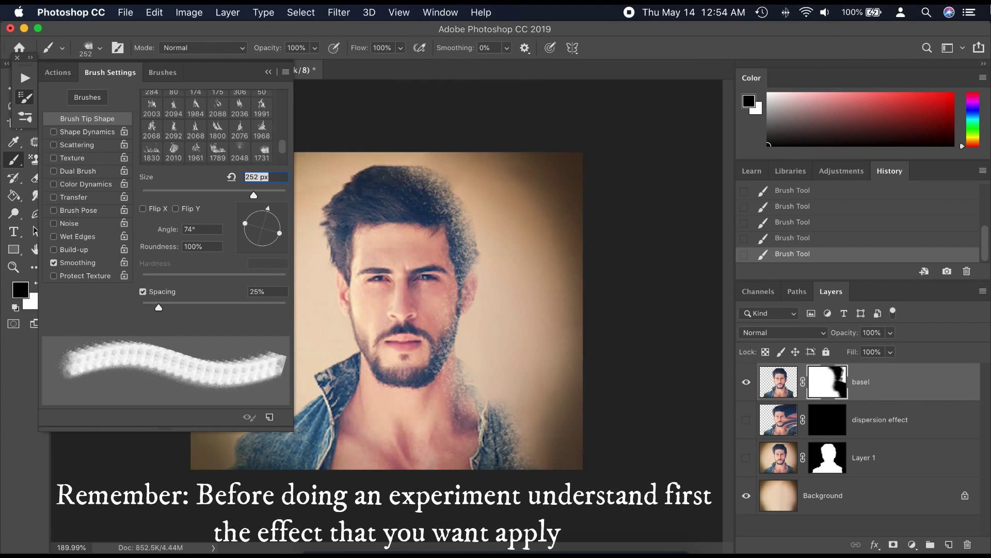
# Step: Switch to the 003_Explosion brush at 159 px, dab particles on the neck and cheek of the basel mask, and undo the last dab
pyautogui.click(89, 50)
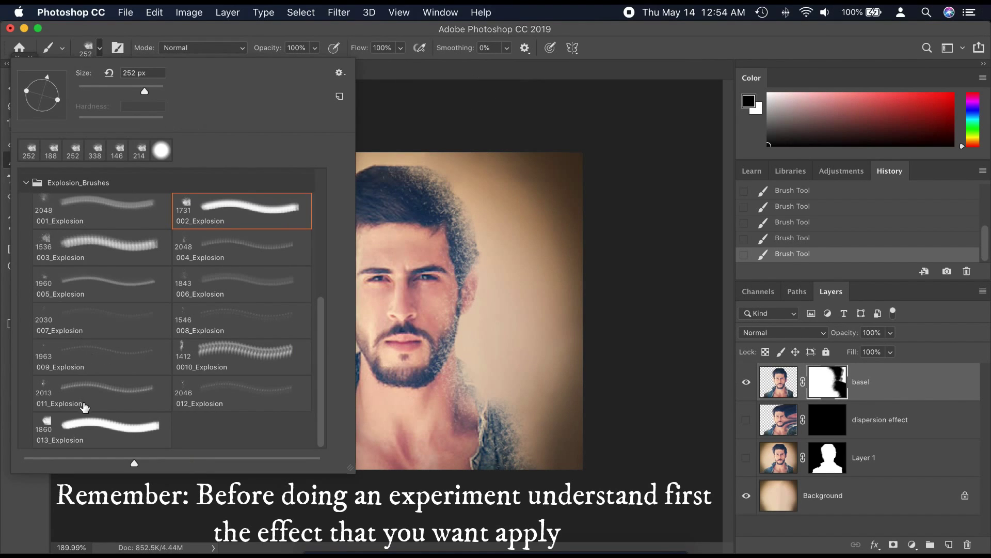
pyautogui.click(101, 247)
pyautogui.click(118, 47)
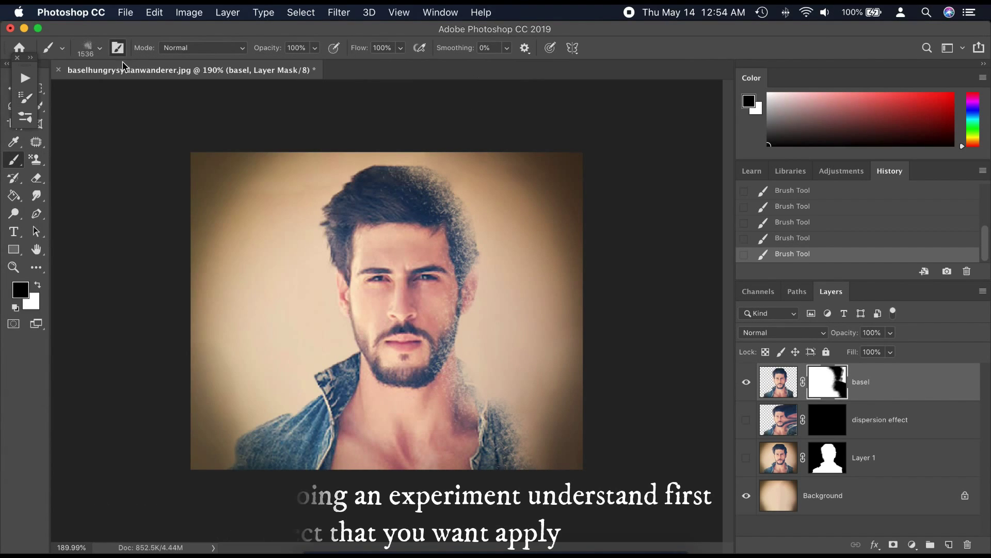
pyautogui.moveTo(275, 194); pyautogui.dragTo(235, 194)
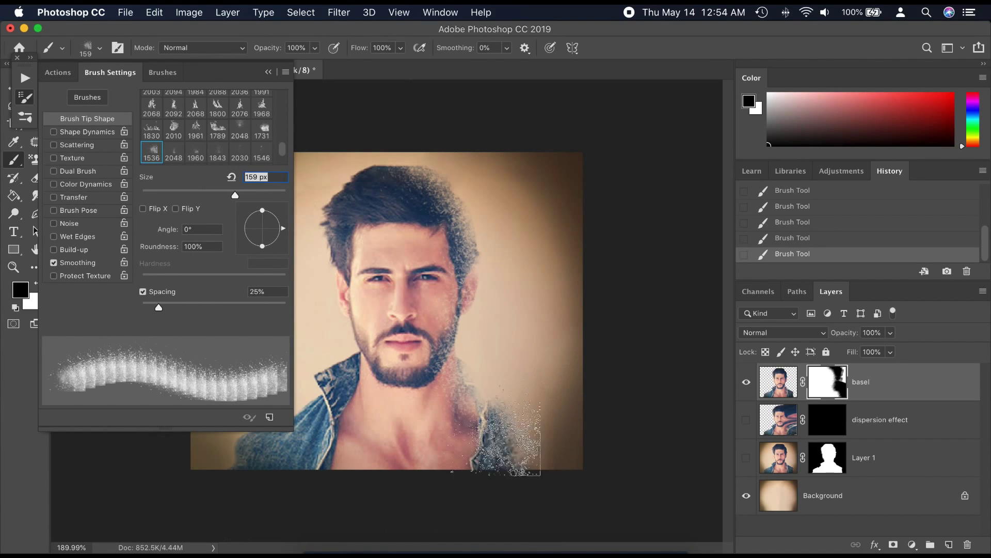
pyautogui.click(472, 377)
pyautogui.click(433, 309)
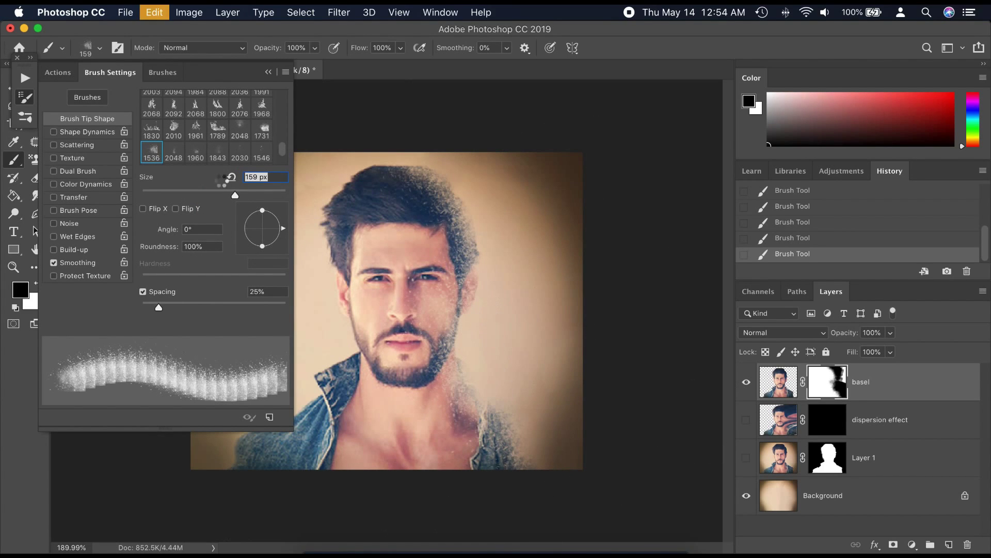
pyautogui.press('super+z')
# Step: Set the brush size to 190 px and speckle the cheek, hair edge and neck on the basel mask, undoing the excess hair dab
pyautogui.moveTo(235, 194); pyautogui.dragTo(246, 194)
pyautogui.click(457, 291)
pyautogui.click(472, 217)
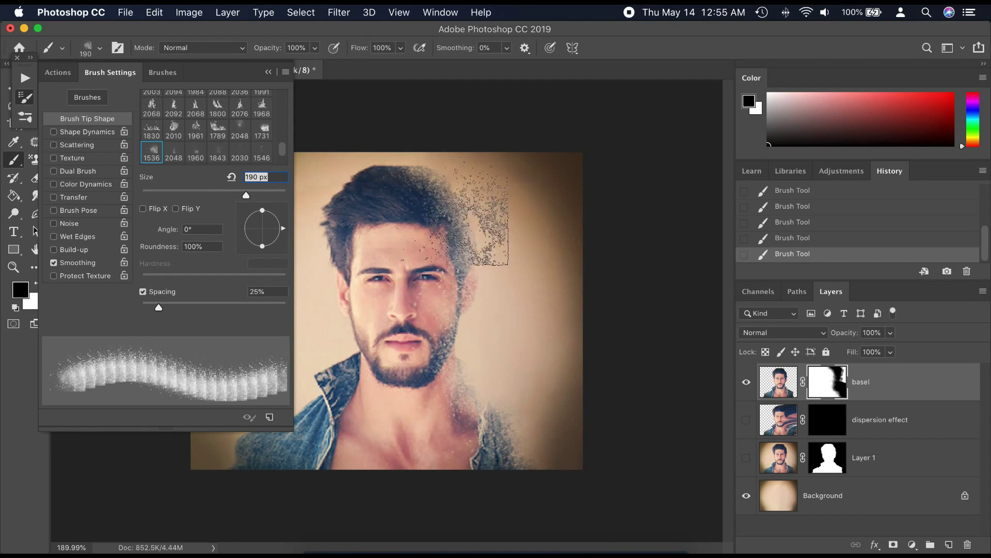
pyautogui.click(455, 210)
pyautogui.press('super+z')
pyautogui.click(440, 386)
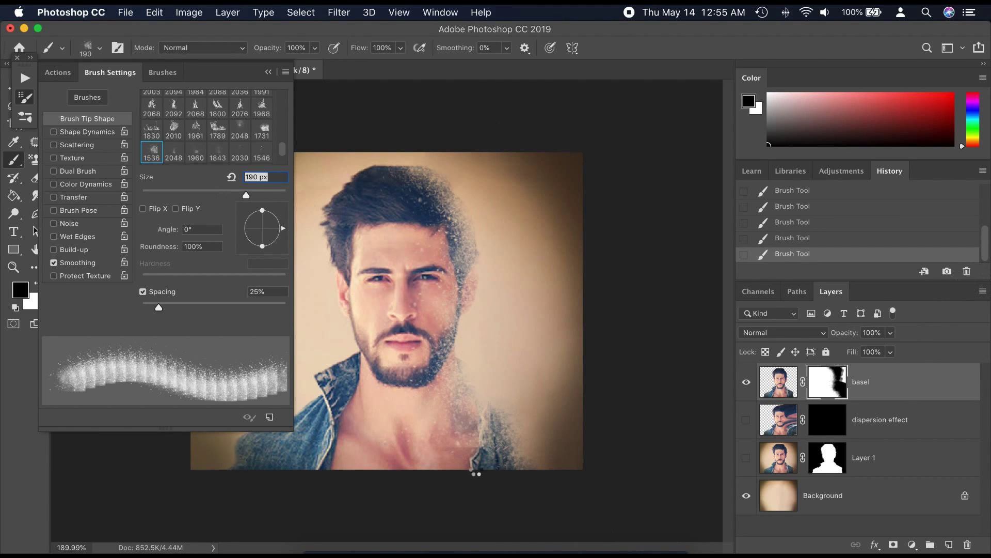
# Step: Enlarge the brush to 300 px and scatter larger particles over the jacket shoulder and neck on the basel mask
pyautogui.press(']')
pyautogui.press(']')
pyautogui.press(']')
pyautogui.press(']')
pyautogui.press(']')
pyautogui.click(503, 452)
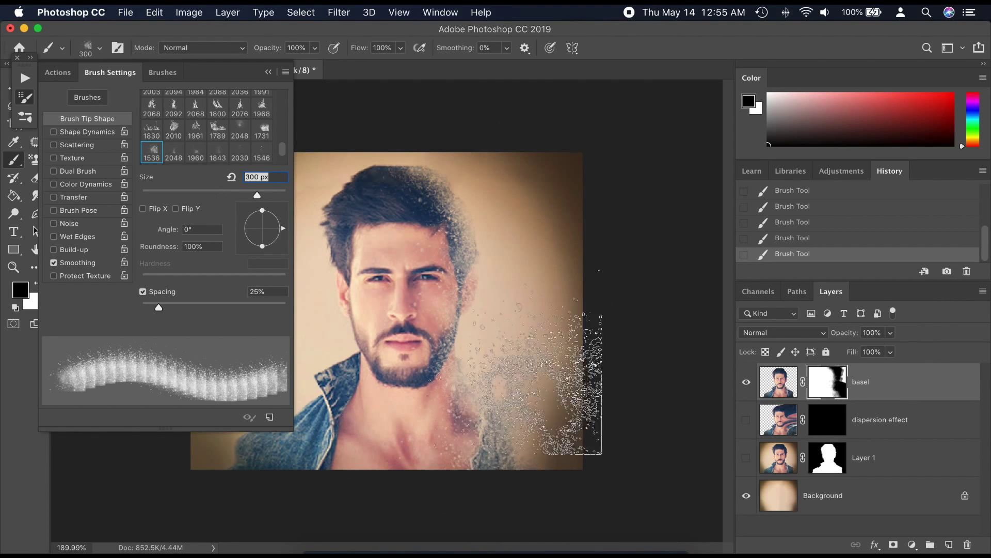
# Step: Select the 002_Explosion brush at 414 px, rotate its tip to -40°, and undo the trial dab on the basel mask
pyautogui.click(84, 49)
pyautogui.click(260, 216)
pyautogui.click(504, 316)
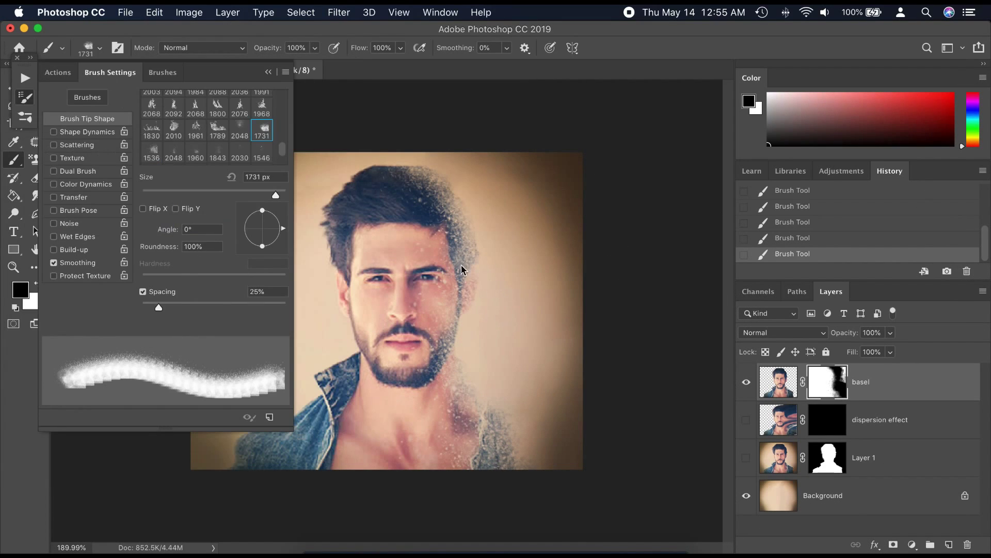
pyautogui.moveTo(271, 201); pyautogui.dragTo(263, 200)
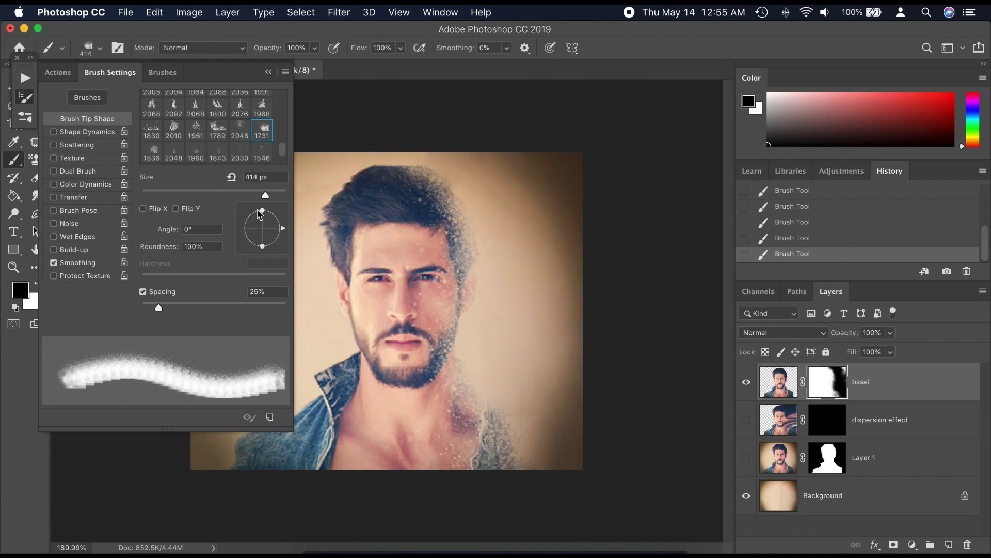
pyautogui.click(248, 219)
pyautogui.click(276, 240)
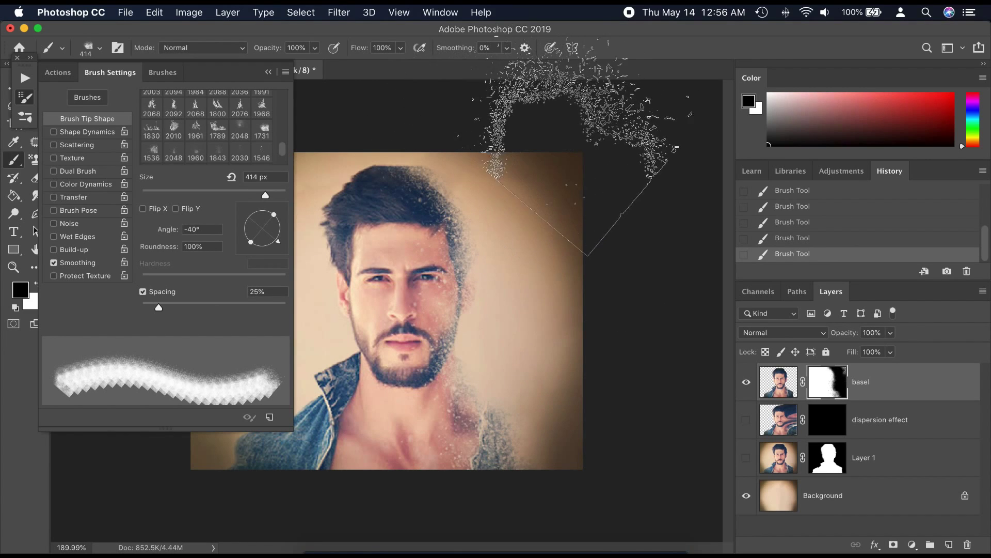
pyautogui.press('super+z')
# Step: Rotate the brush tip to 41°, dab beyond the hair on the basel mask, and reduce the brush size to 186 px
pyautogui.click(282, 230)
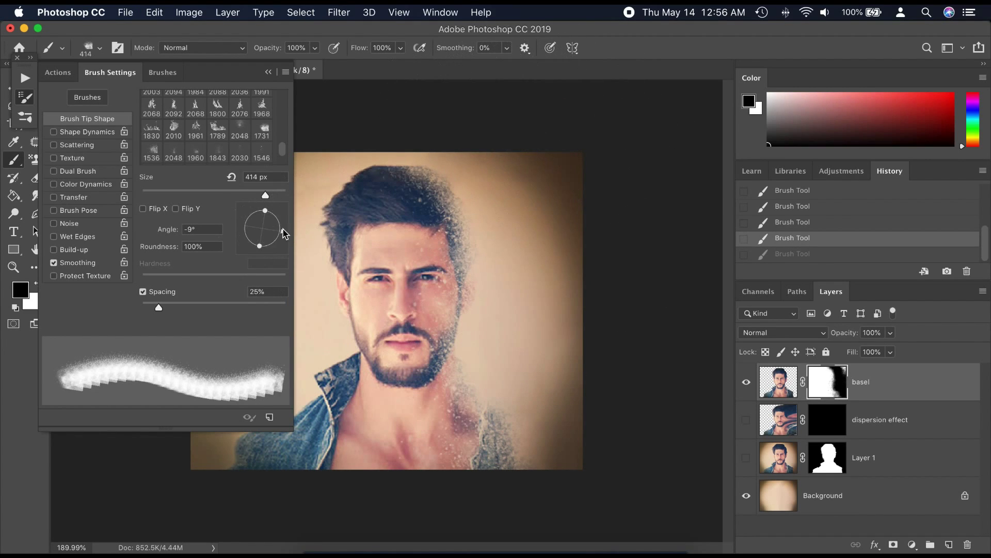
pyautogui.click(277, 215)
pyautogui.click(573, 90)
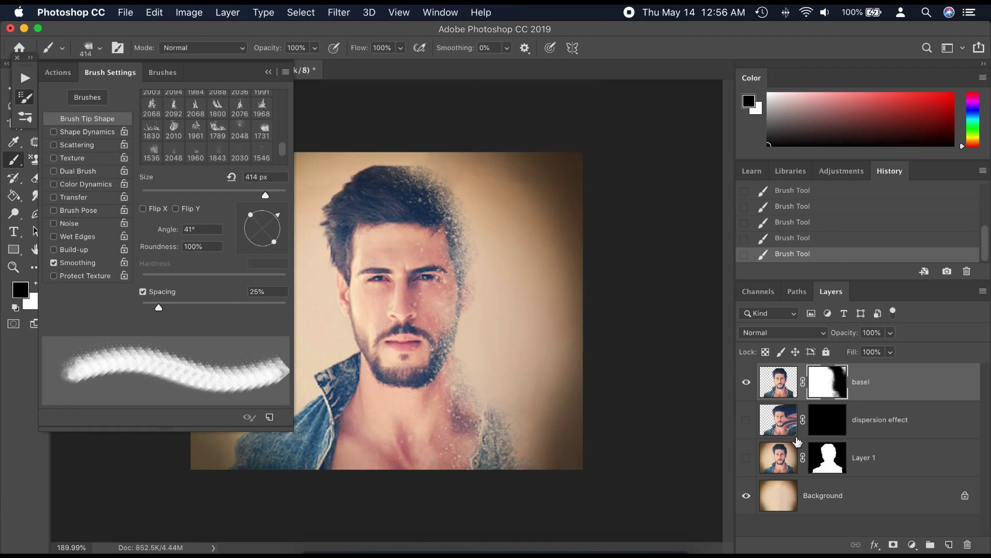
pyautogui.press('[')
pyautogui.press('[')
pyautogui.press('[')
pyautogui.press('[')
pyautogui.press('[')
pyautogui.press('[')
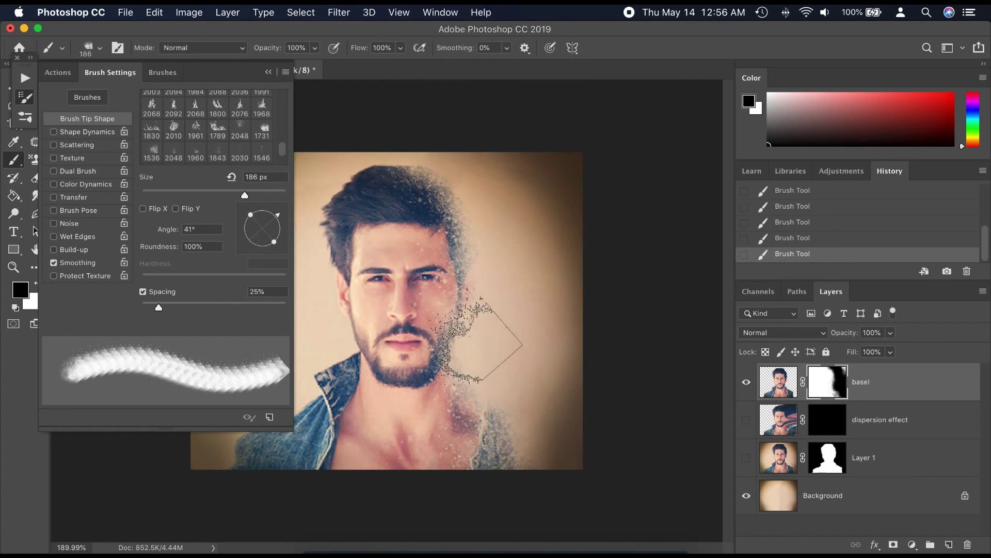
# Step: Show the dispersion effect layer and paint white particles on its mask from hair to neck with the 006_Explosion brush at 412 px
pyautogui.click(828, 421)
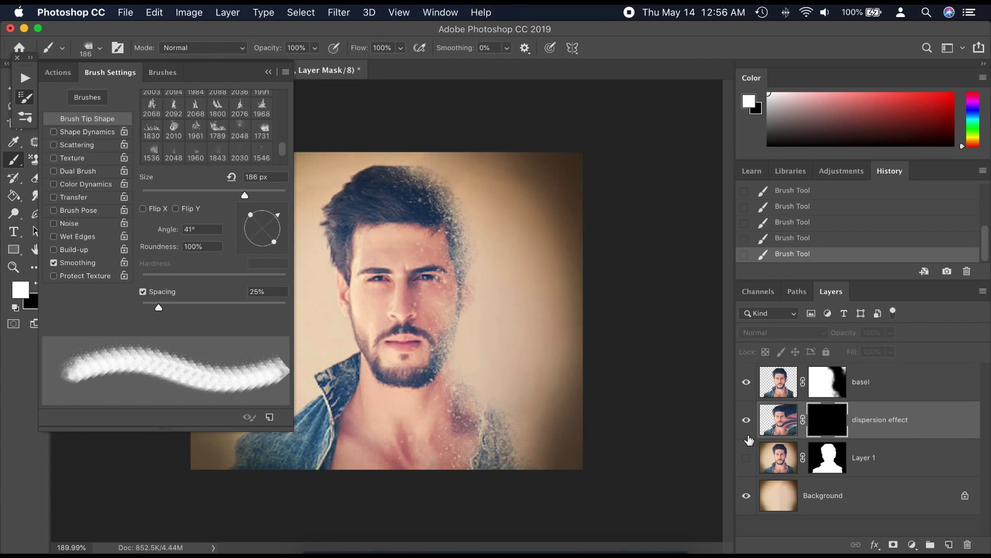
pyautogui.click(92, 50)
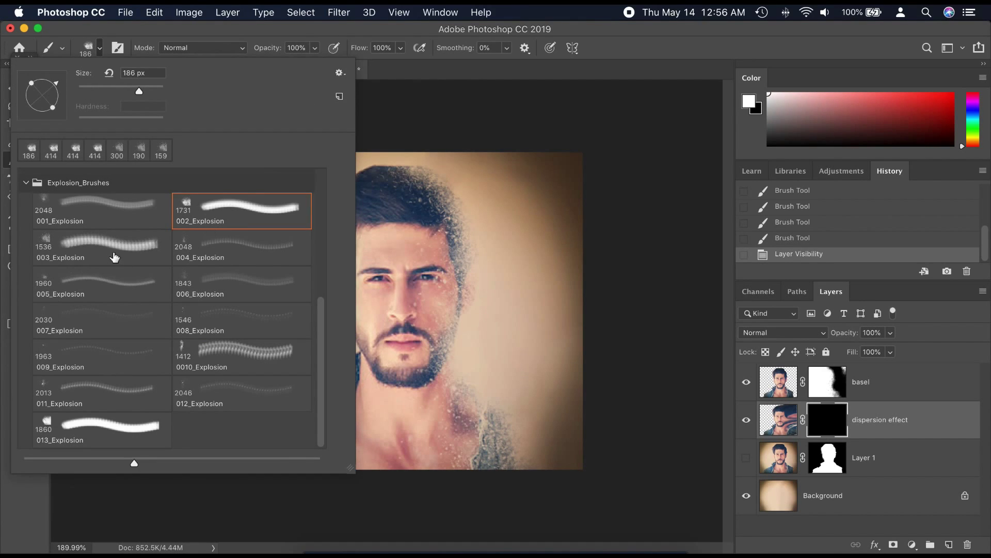
pyautogui.click(252, 288)
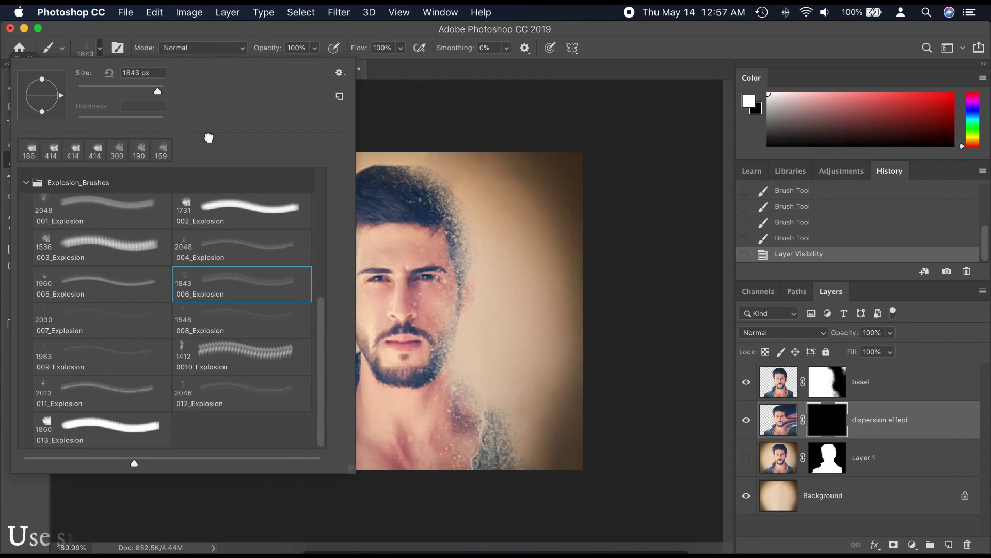
pyautogui.moveTo(157, 91); pyautogui.dragTo(151, 90)
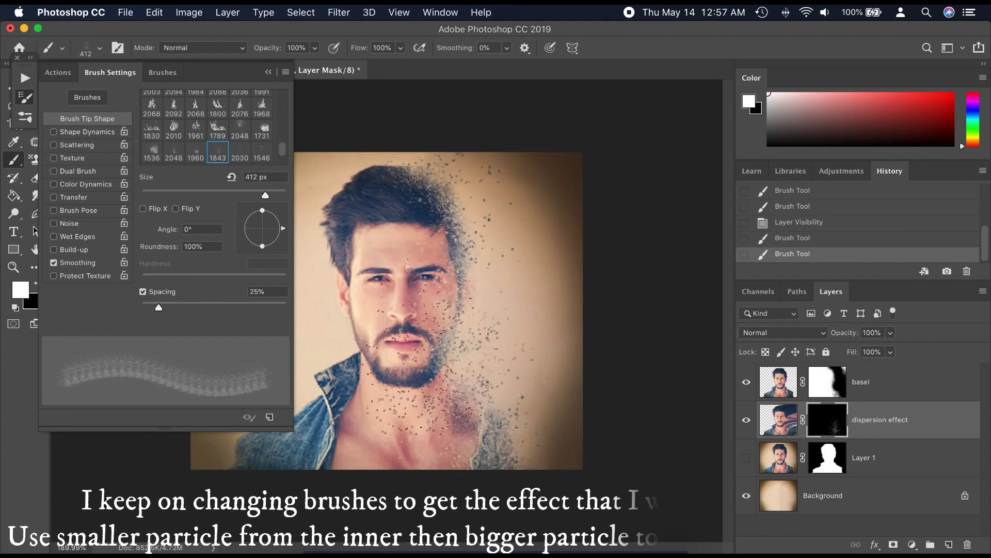
pyautogui.moveTo(403, 191)
pyautogui.mouseDown()
pyautogui.moveTo(487, 345)
pyautogui.moveTo(491, 377)
pyautogui.mouseUp()
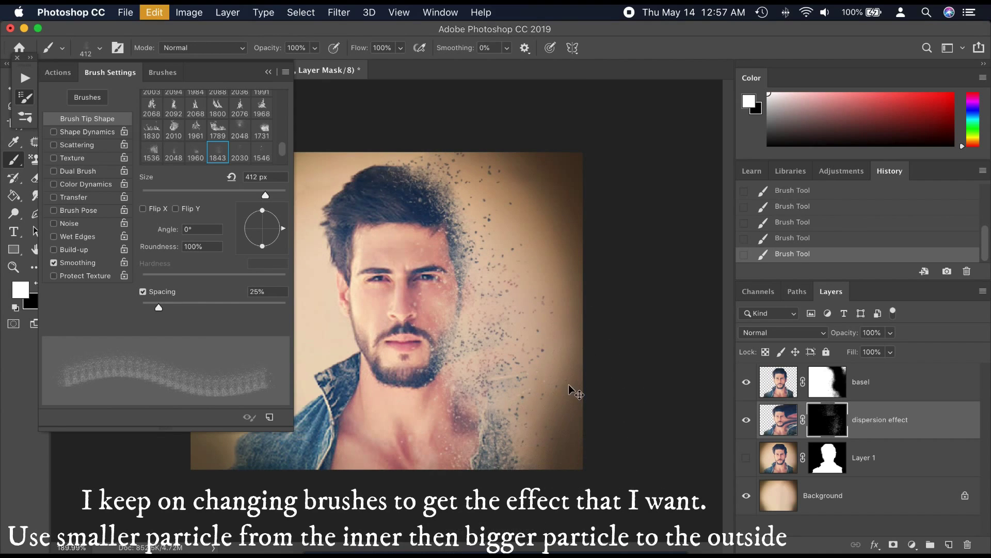
# Step: Undo the excess particle dabs beside the face on the dispersion effect mask and reduce the brush size to 243 px
pyautogui.press('super+z')
pyautogui.click(524, 324)
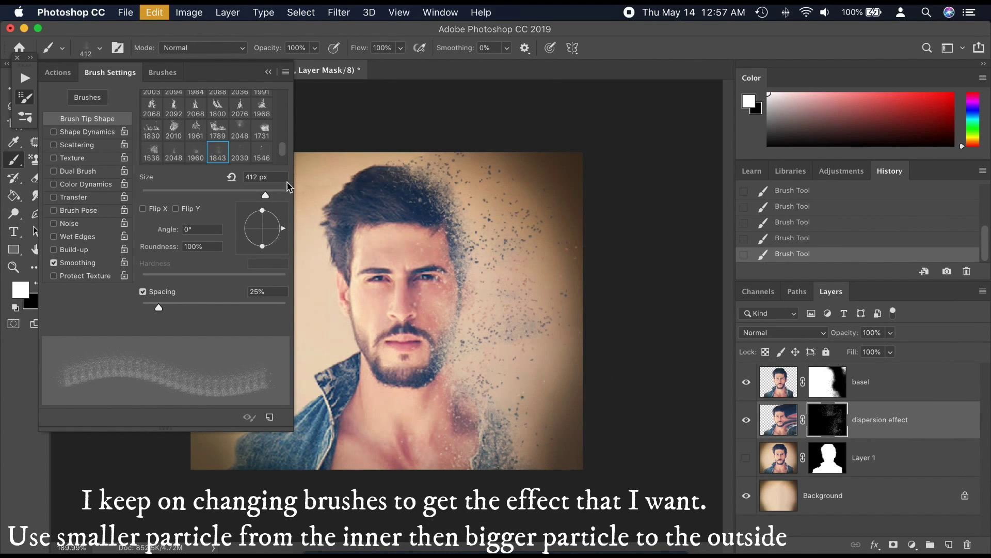
pyautogui.press('super+z')
pyautogui.moveTo(265, 194); pyautogui.dragTo(253, 195)
pyautogui.click(466, 335)
pyautogui.press('super+z')
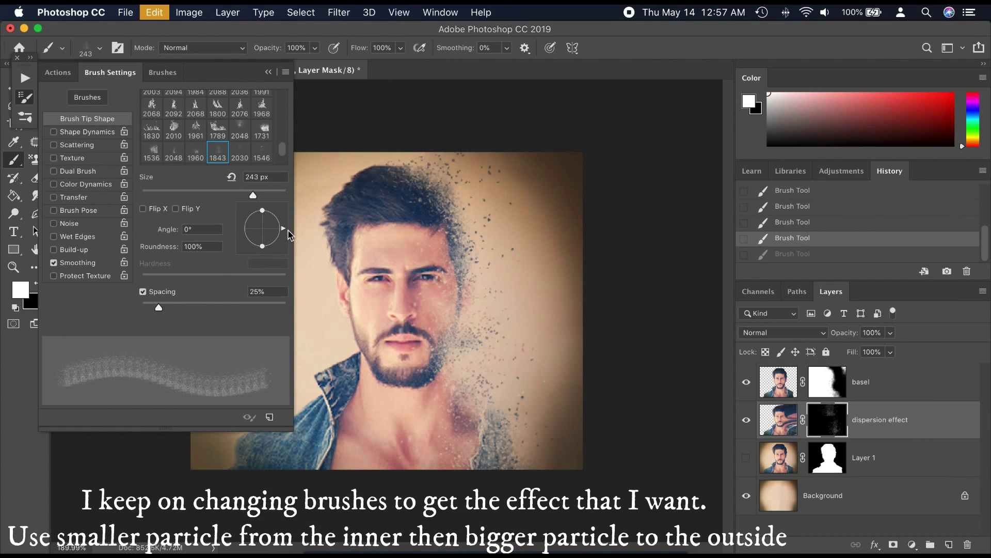
# Step: Try particle dabs beside the face and neck with the brush tip rotated to -45° and -85°, undoing each one
pyautogui.click(283, 248)
pyautogui.click(421, 326)
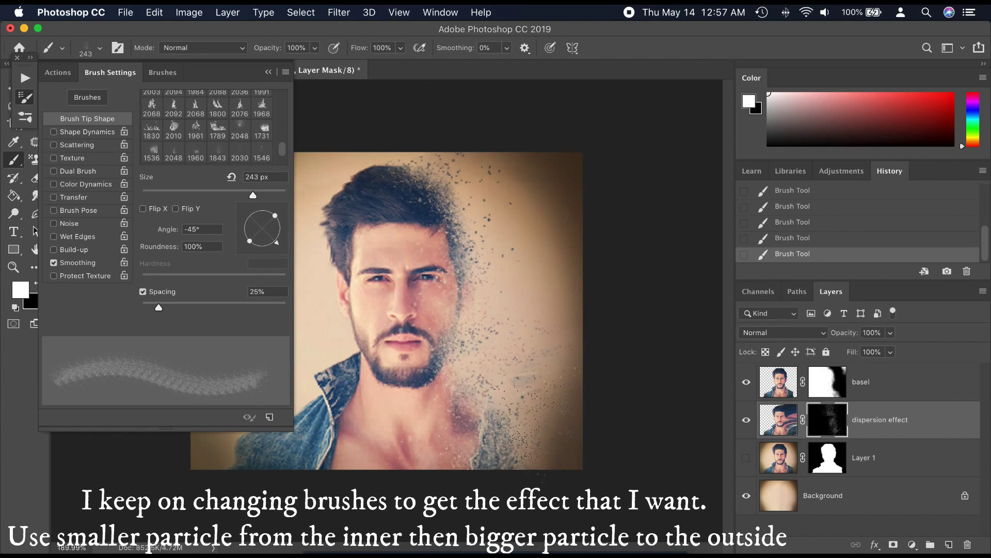
pyautogui.press('super+z')
pyautogui.click(264, 252)
pyautogui.click(570, 362)
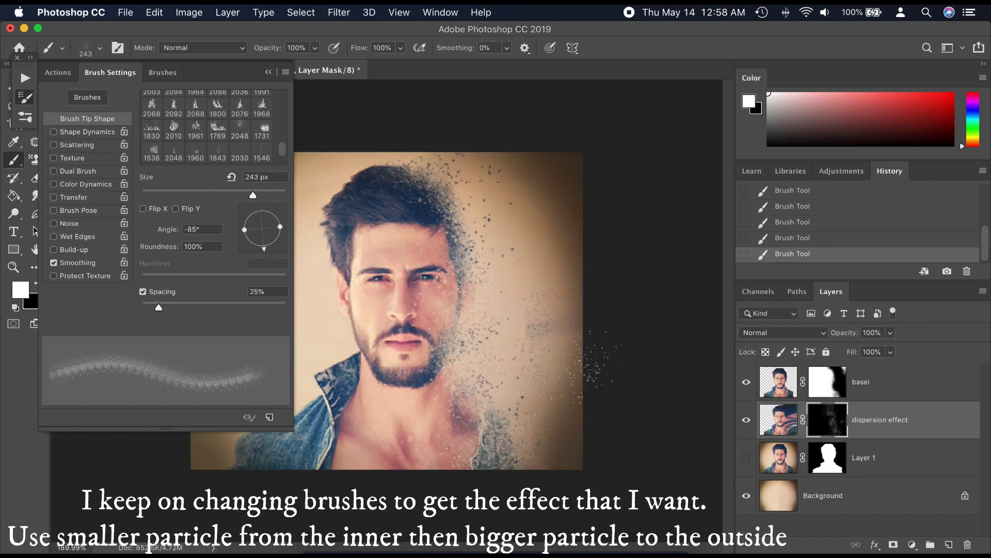
pyautogui.press('super+z')
pyautogui.click(391, 402)
pyautogui.press('super+z')
# Step: Try larger 414 px particles over the upper background on the dispersion effect mask, and undo the latest dabs
pyautogui.click(265, 195)
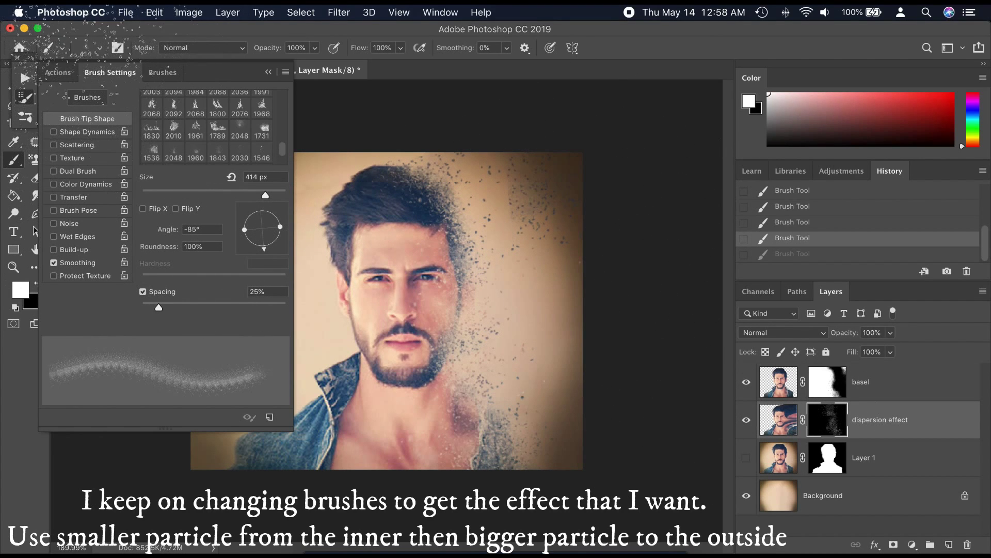
pyautogui.press('shift+super+z')
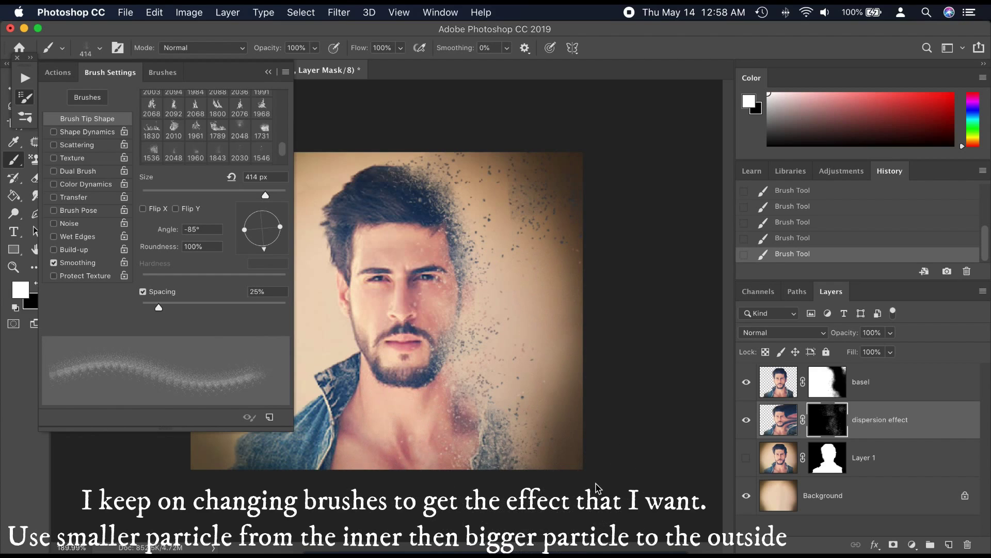
pyautogui.press('super+z')
pyautogui.press('super+z')
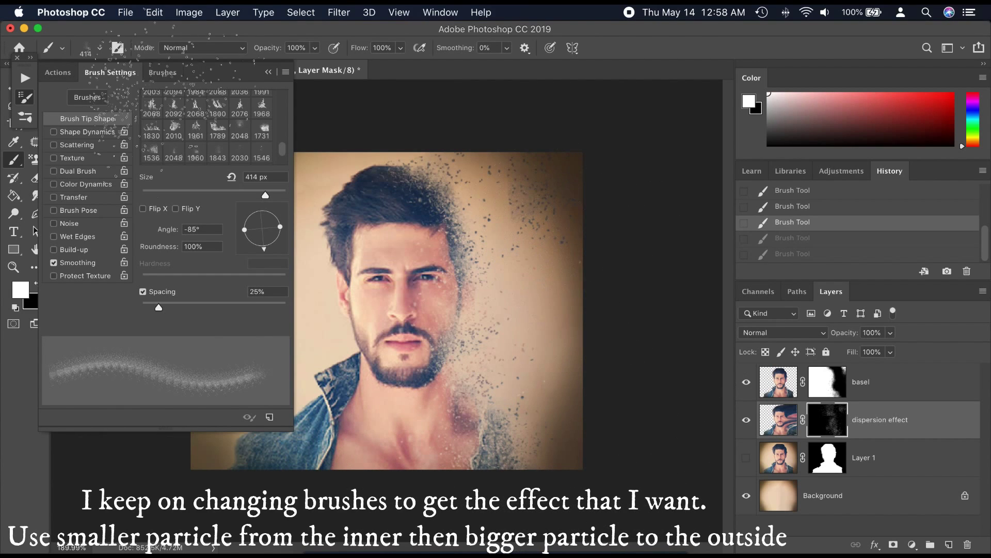
pyautogui.press('F5')
pyautogui.press('super+z')
pyautogui.press('F5')
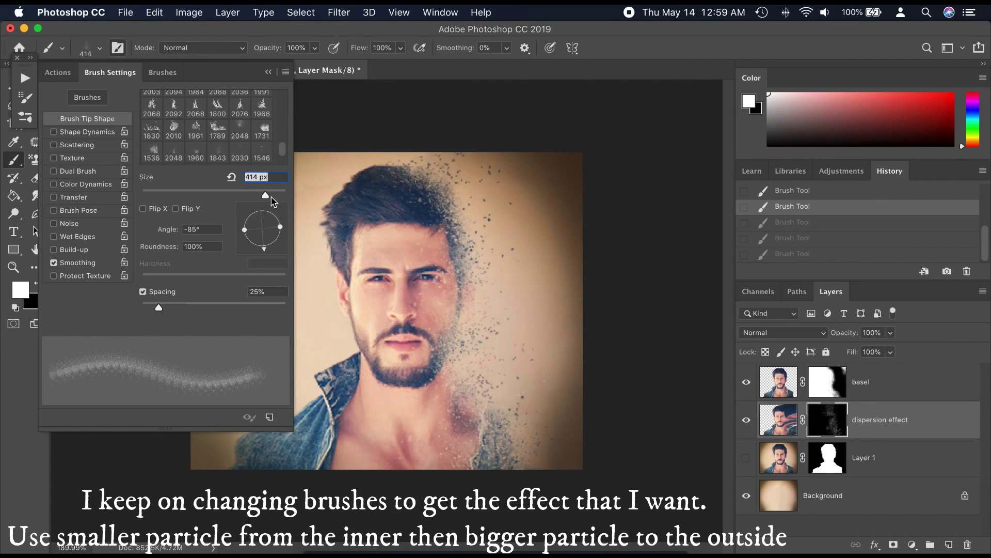
# Step: Try the 0010_Explosion brush at 268 px on the background beside the neck, and undo the dab
pyautogui.click(92, 50)
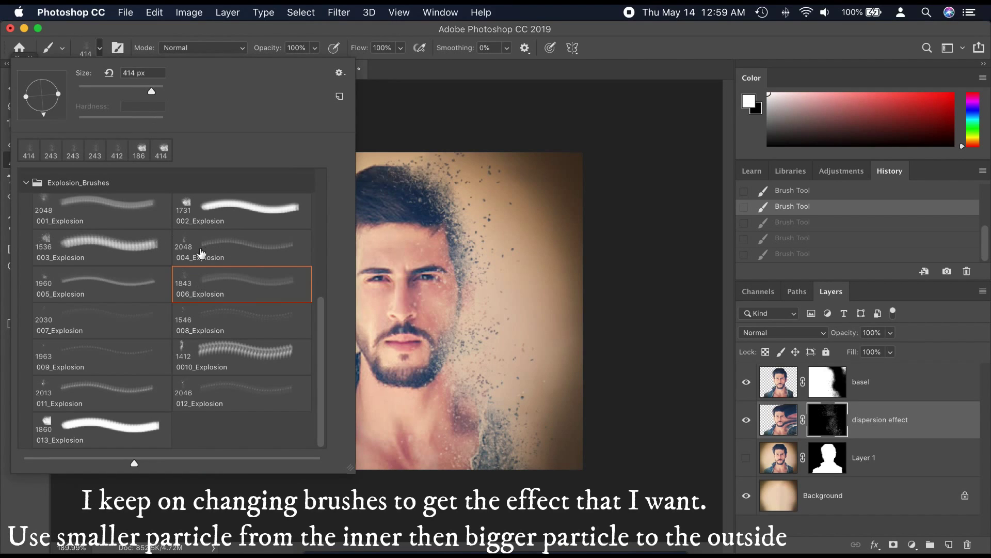
pyautogui.click(242, 356)
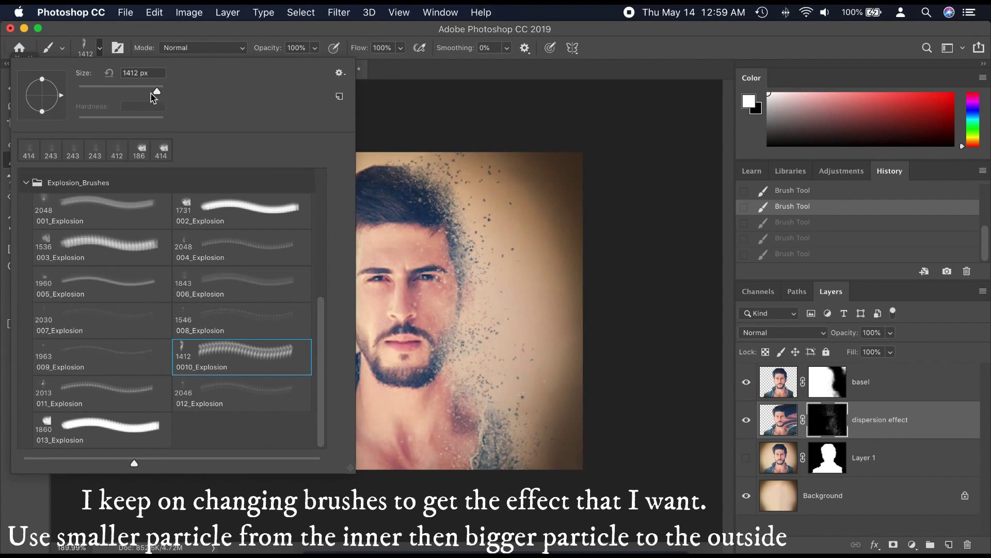
pyautogui.click(581, 382)
pyautogui.press('super+z')
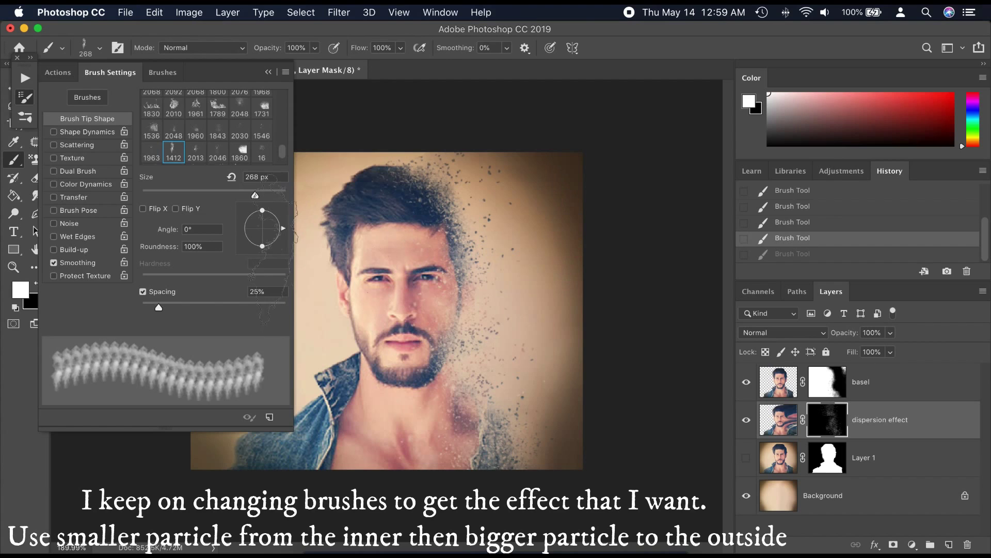
# Step: Scatter particles beside the cheek and shoulder with the 005_Explosion brush at 428 px, undoing the excess dab over the neck
pyautogui.click(86, 54)
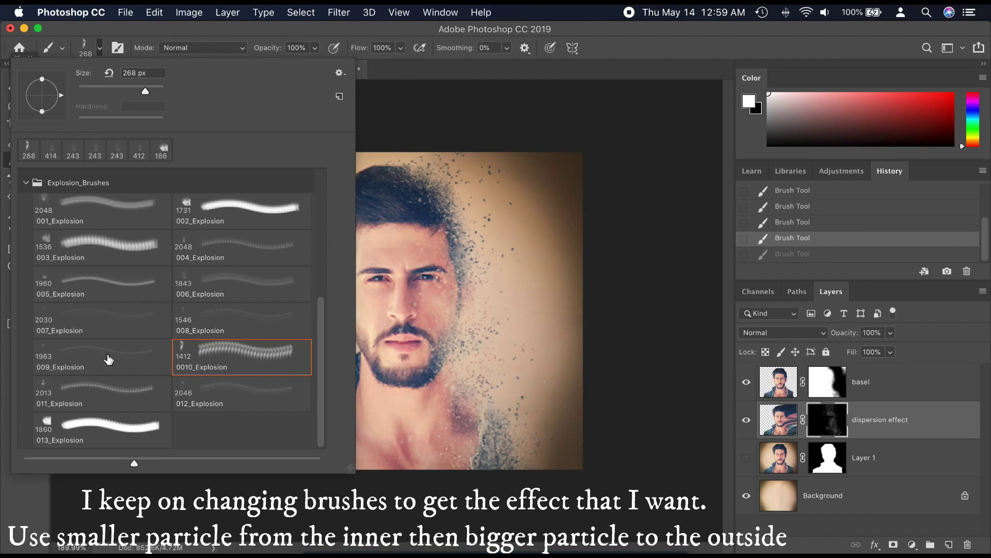
pyautogui.click(57, 279)
pyautogui.moveTo(158, 91); pyautogui.dragTo(152, 91)
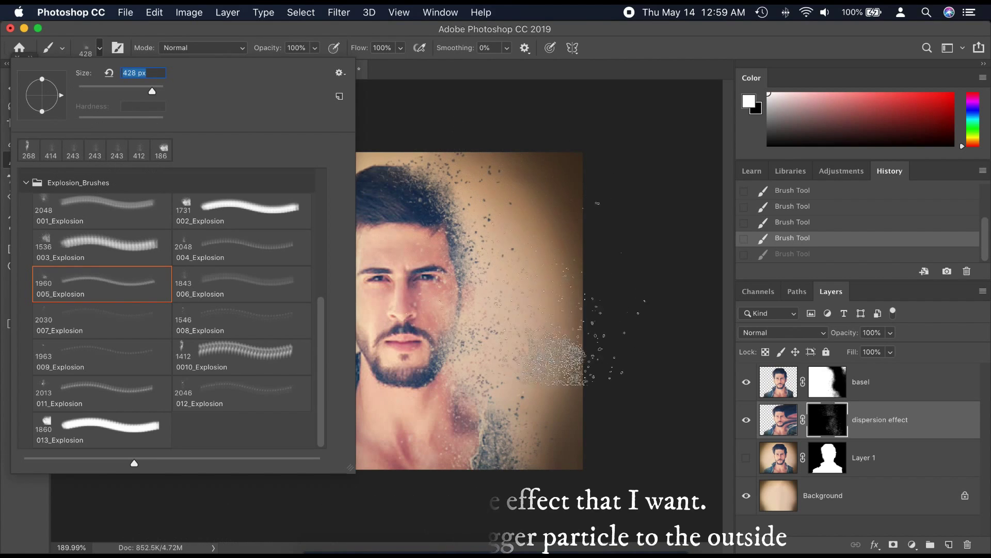
pyautogui.click(504, 387)
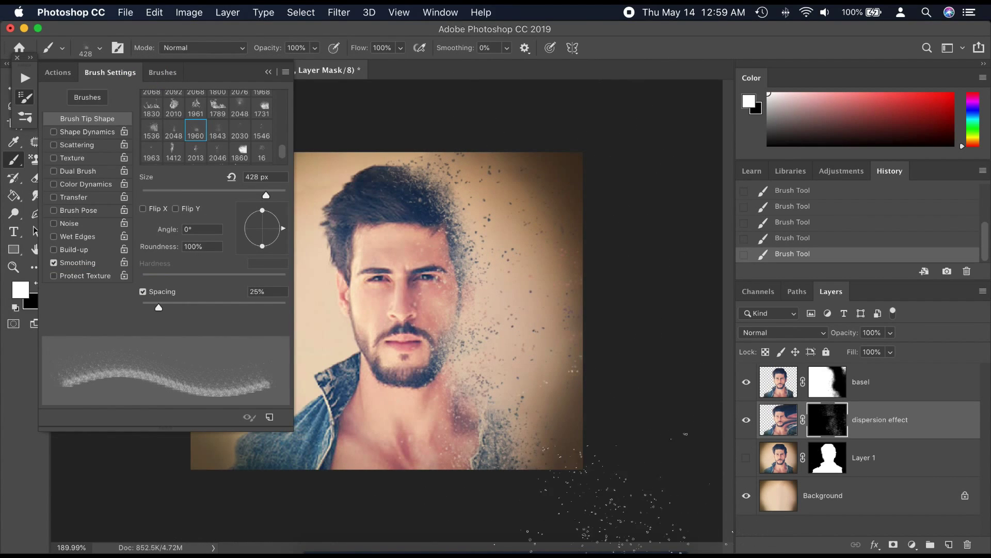
pyautogui.click(429, 384)
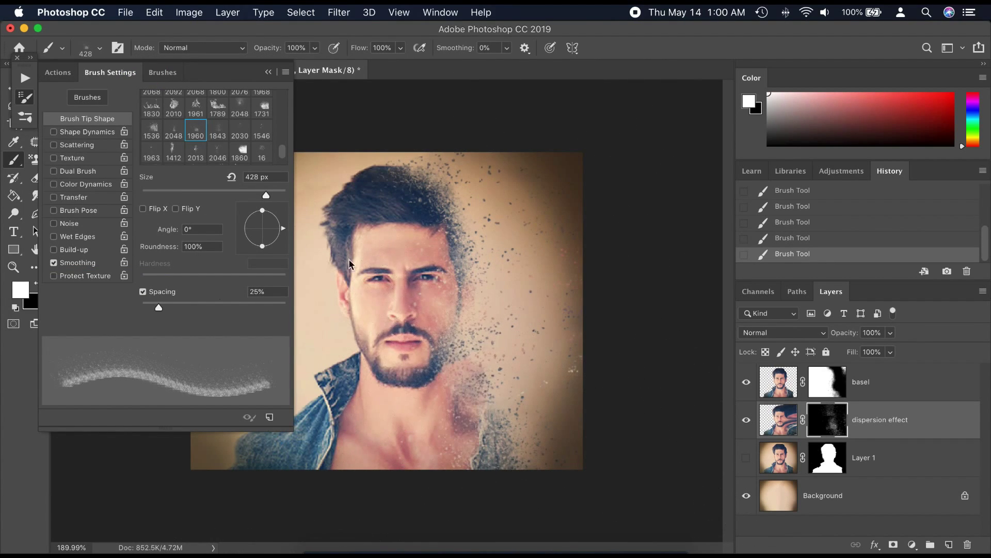
pyautogui.press('super+z')
pyautogui.click(400, 354)
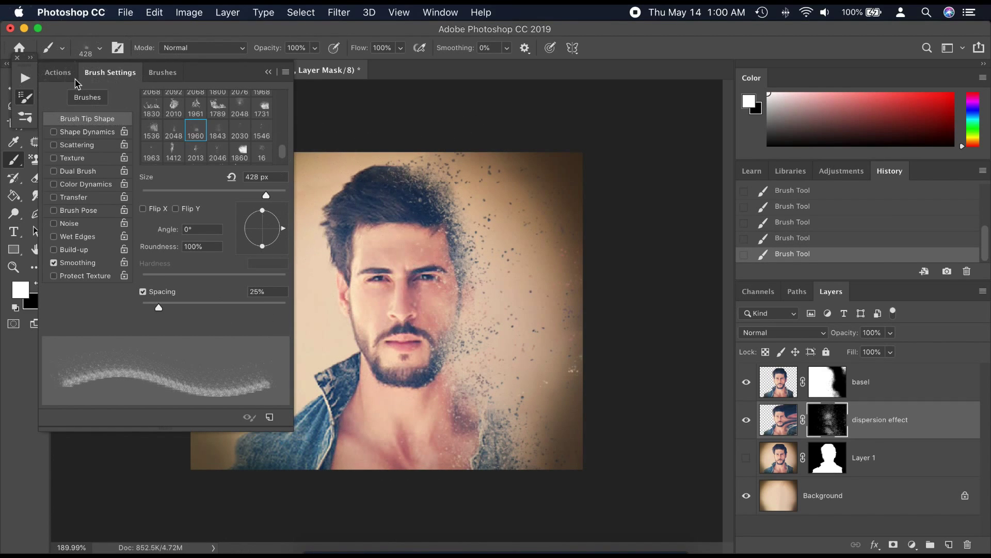
# Step: Select the 013_Explosion brush, set it to 195 px with a -137° tip angle, and undo the trial dab beside the face
pyautogui.click(85, 50)
pyautogui.click(92, 435)
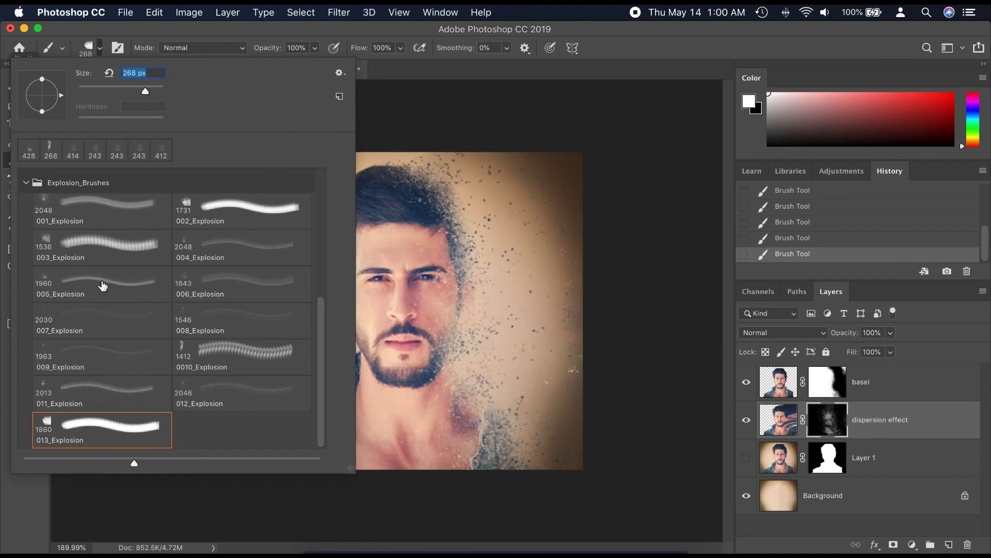
pyautogui.scroll(5, 234, 293)
pyautogui.press('F5')
pyautogui.press('F5')
pyautogui.press('F5')
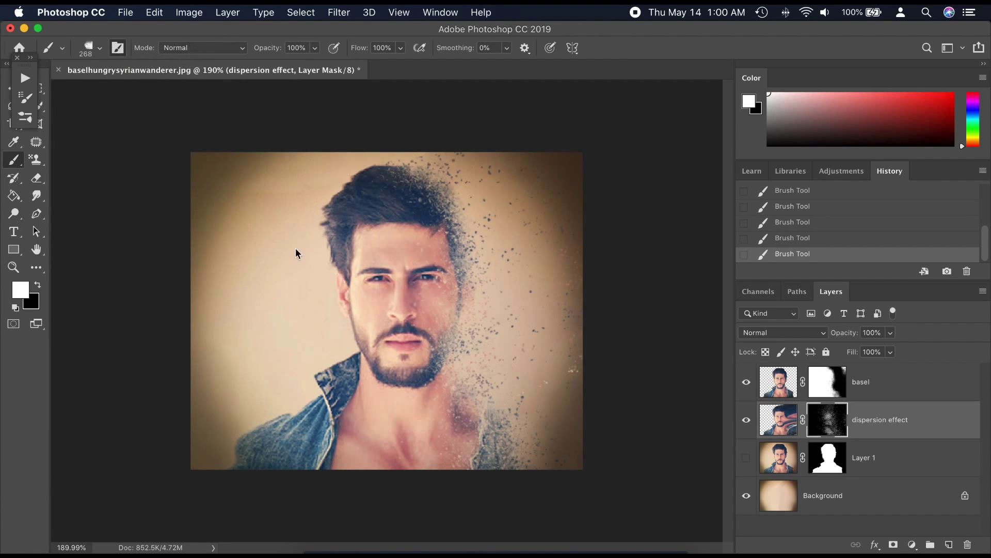
pyautogui.moveTo(263, 253); pyautogui.dragTo(249, 241)
pyautogui.click(465, 289)
pyautogui.press('super+z')
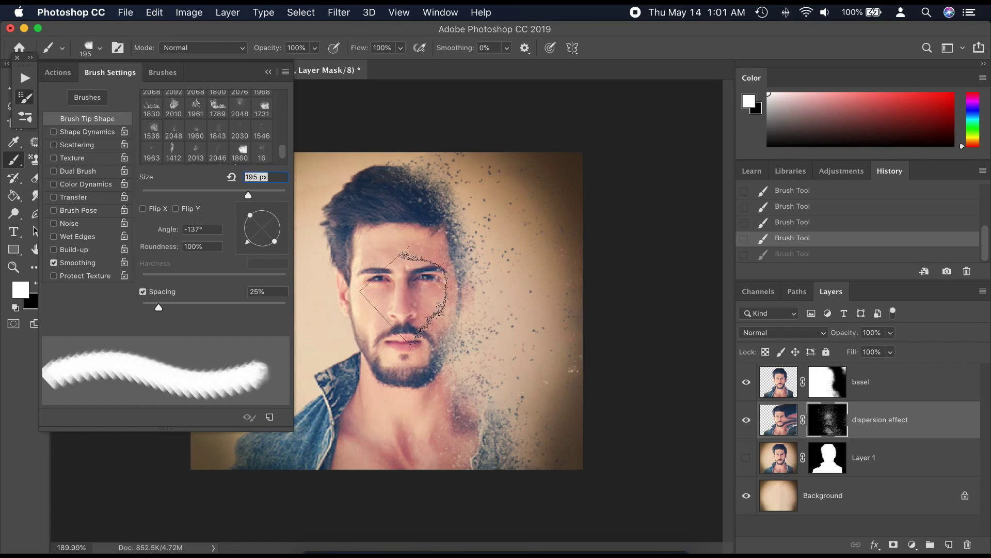
# Step: Paint white on the dispersion effect mask to restore the ear, cheek, neck and jacket shoulder with the 195 px brush
pyautogui.click(410, 263)
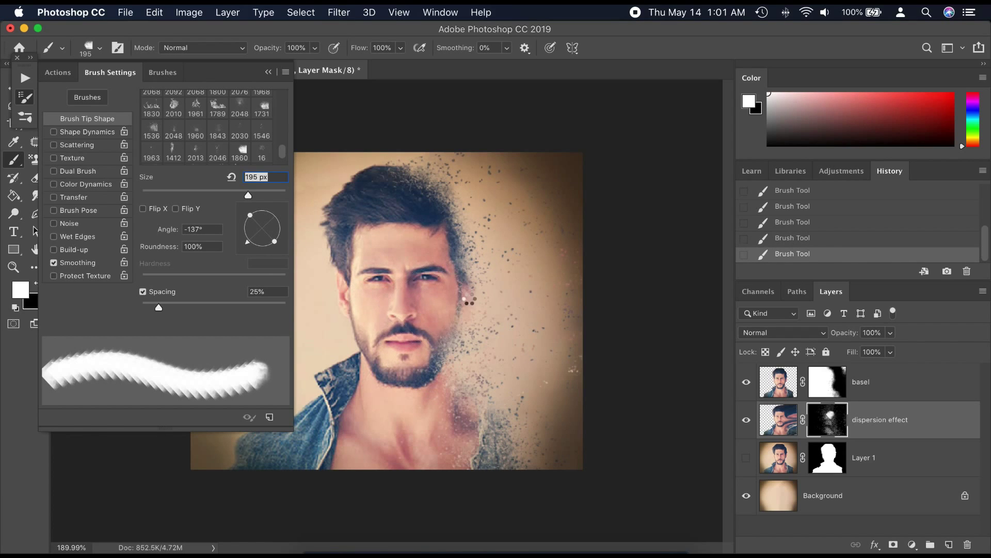
pyautogui.press('super+z')
pyautogui.press('super+shift+z')
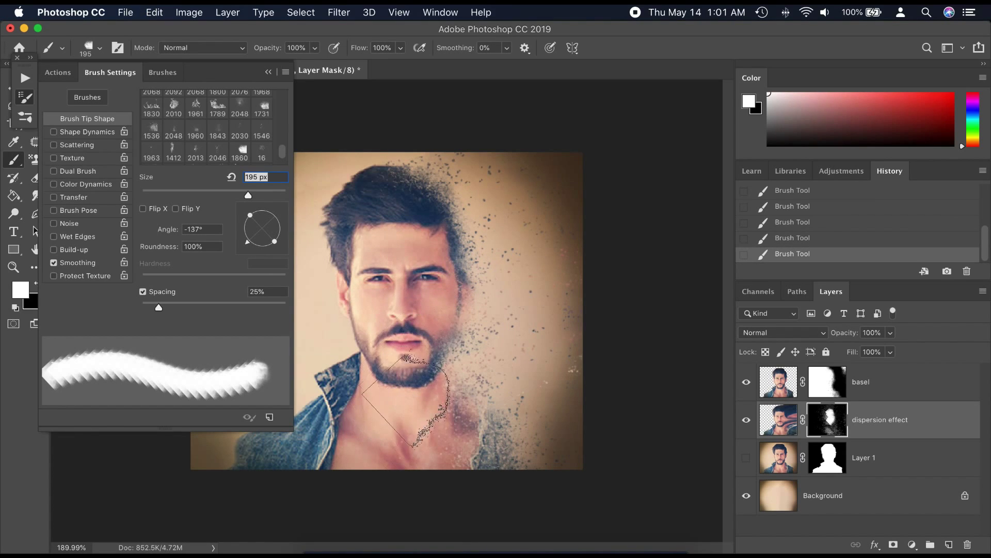
pyautogui.click(450, 442)
pyautogui.click(486, 471)
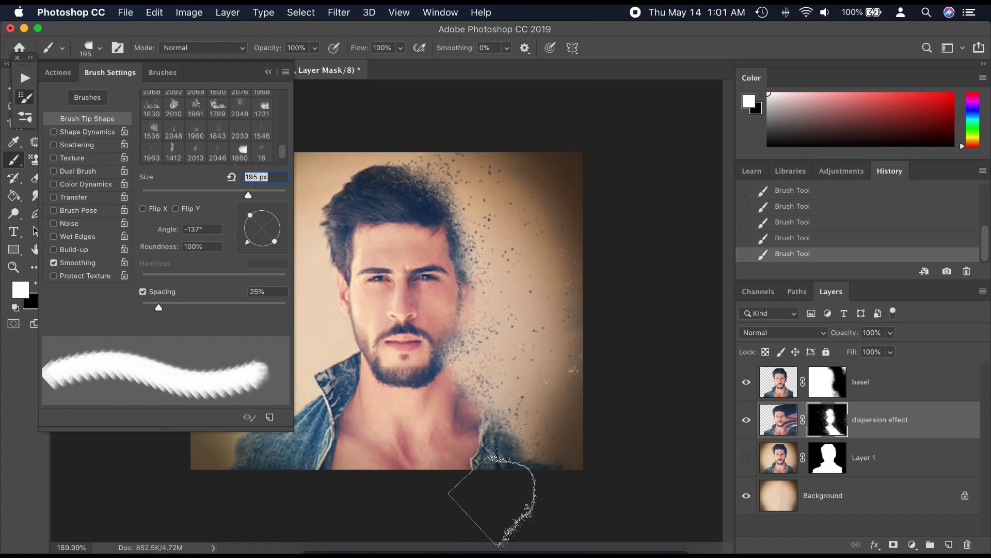
pyautogui.moveTo(538, 496); pyautogui.dragTo(542, 484)
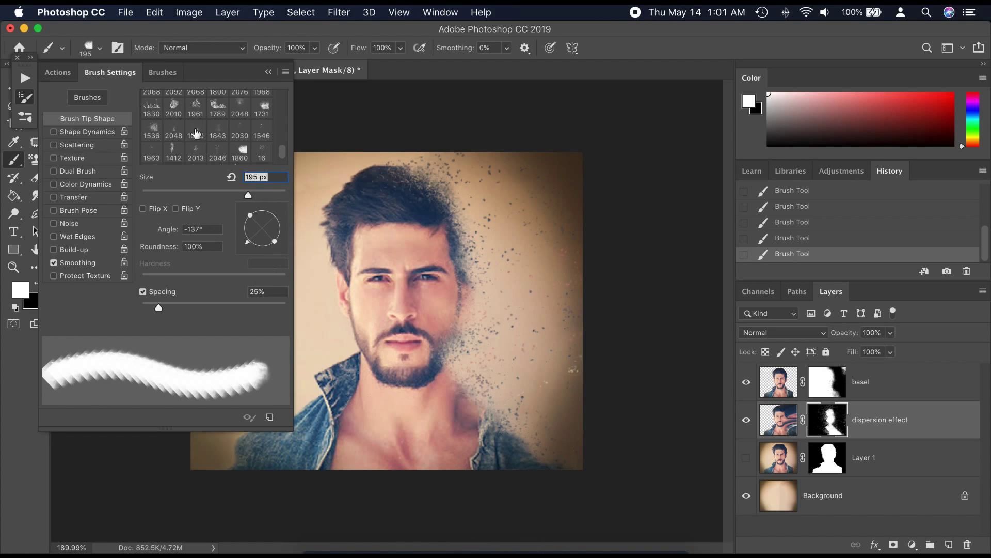
# Step: Scatter fragments beside the jacket shoulder with the 3d 2 brush from Free Disintegration Photoshop Brushes 18 at 396 px, undoing the excess dab
pyautogui.click(85, 52)
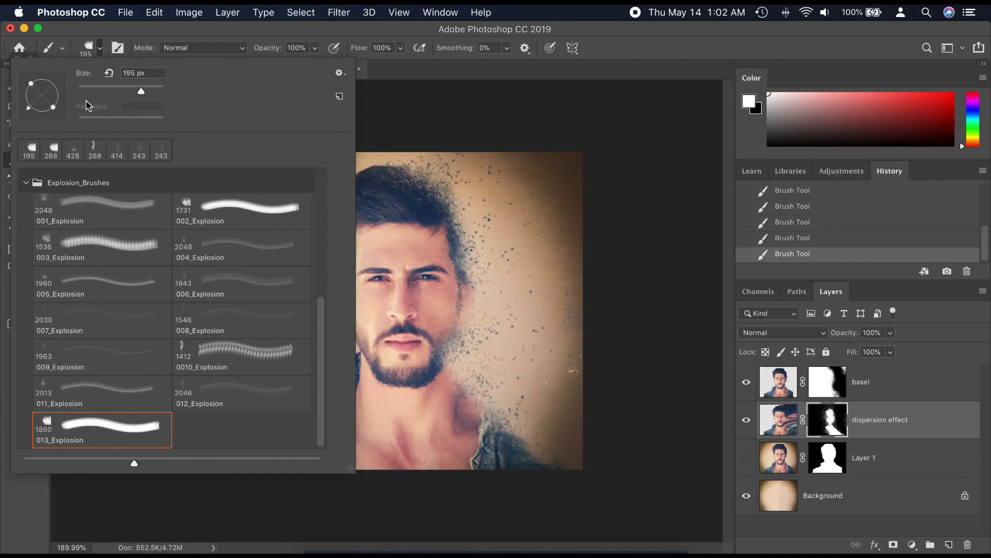
pyautogui.click(35, 184)
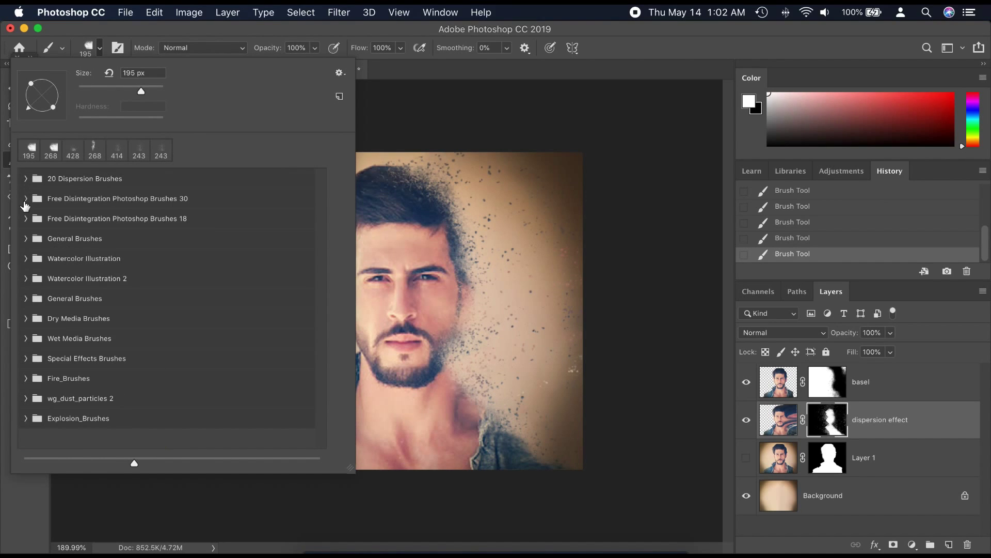
pyautogui.click(26, 219)
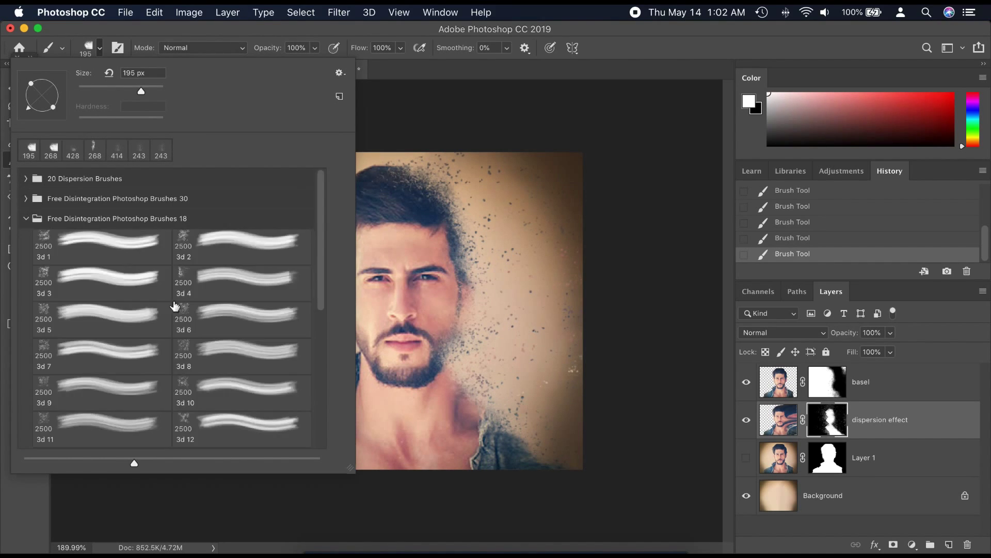
pyautogui.scroll(-10, 293, 327)
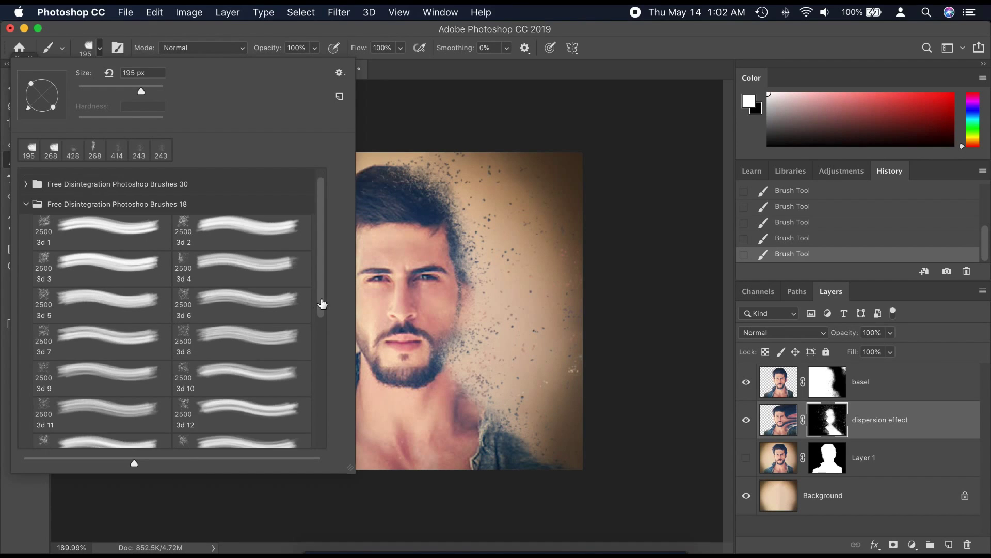
pyautogui.scroll(10, 195, 415)
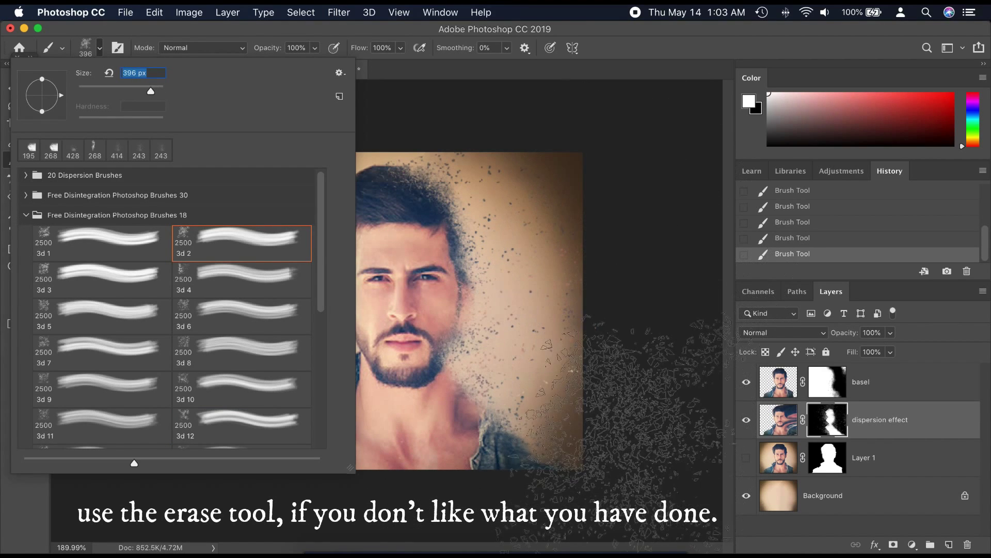
pyautogui.click(620, 421)
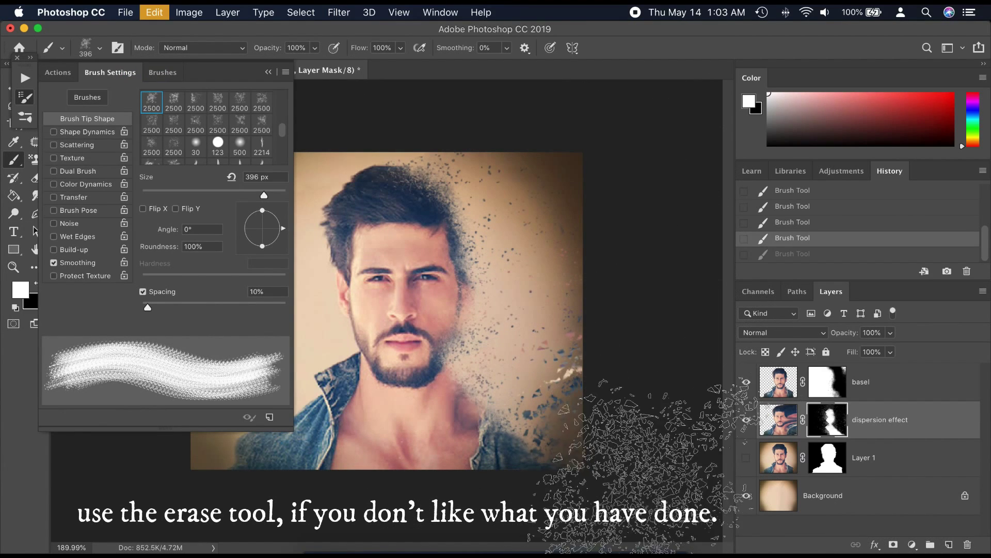
pyautogui.click(464, 516)
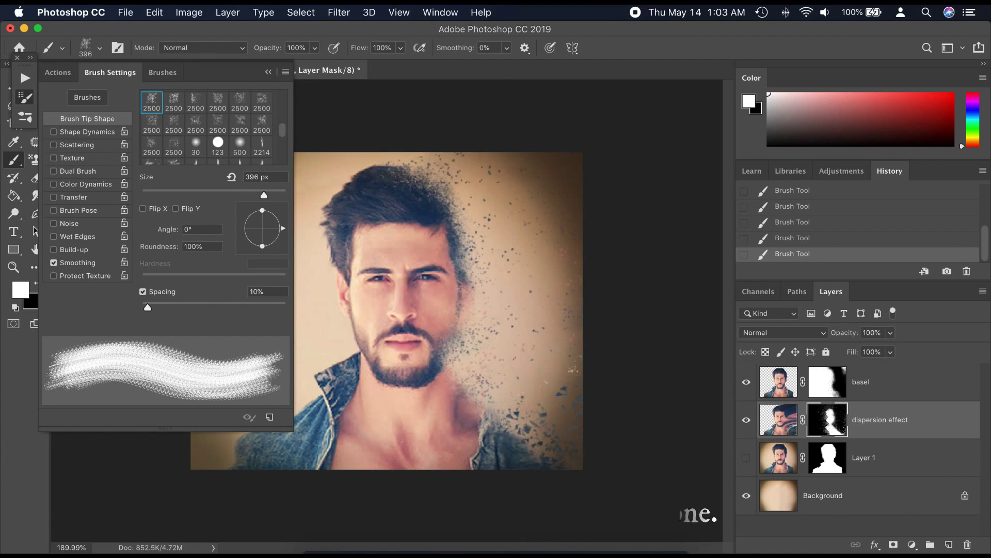
# Step: Try the disintegration brush at 195 px on the background beside the face and shoulder, and undo the dabs
pyautogui.press('[')
pyautogui.press('[')
pyautogui.press('[')
pyautogui.press('[')
pyautogui.press('[')
pyautogui.press('[')
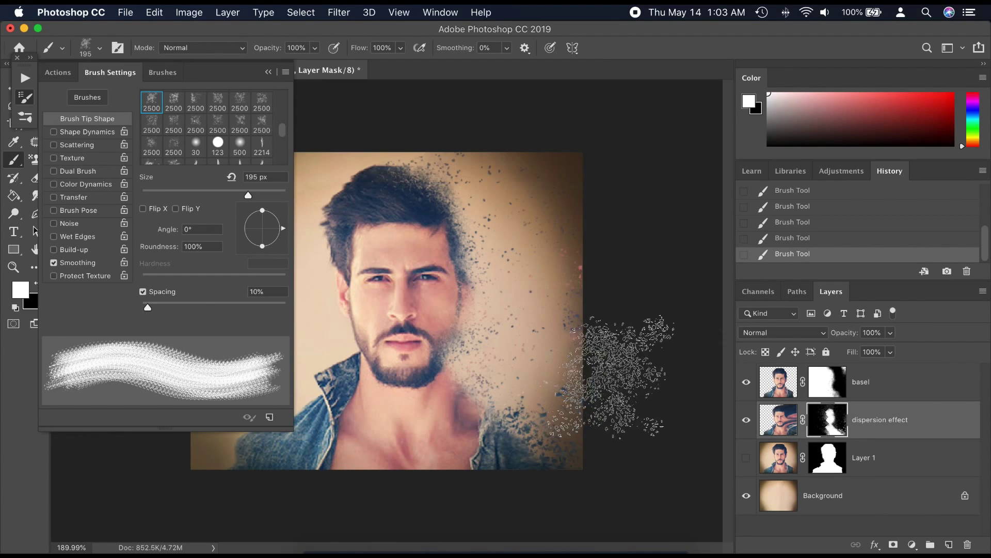
pyautogui.press('super+z')
pyautogui.press('super+z')
# Step: Rotate the brush tip to 48°, try it on the background beside the face, and undo the trial dabs
pyautogui.click(279, 212)
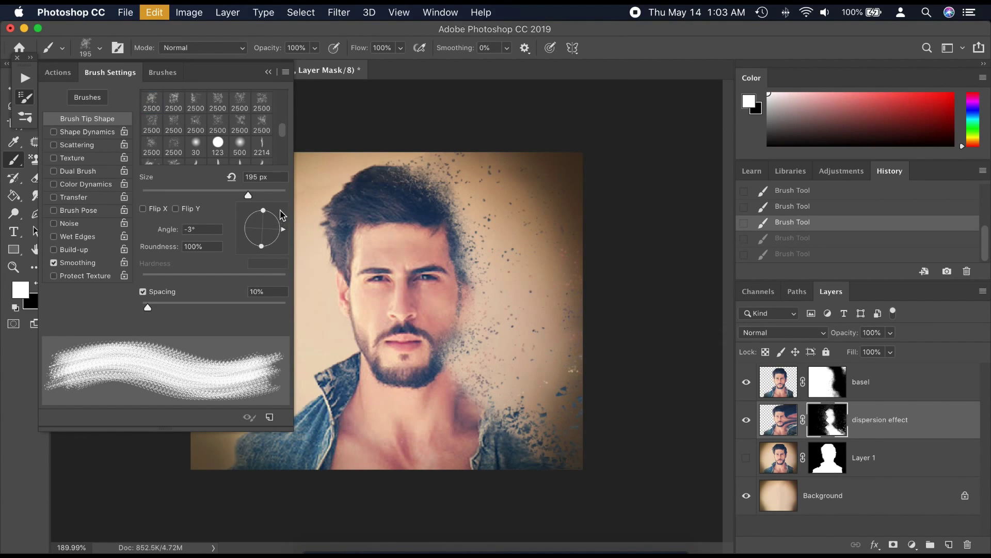
pyautogui.click(614, 305)
pyautogui.press('super+z')
pyautogui.press('super+z')
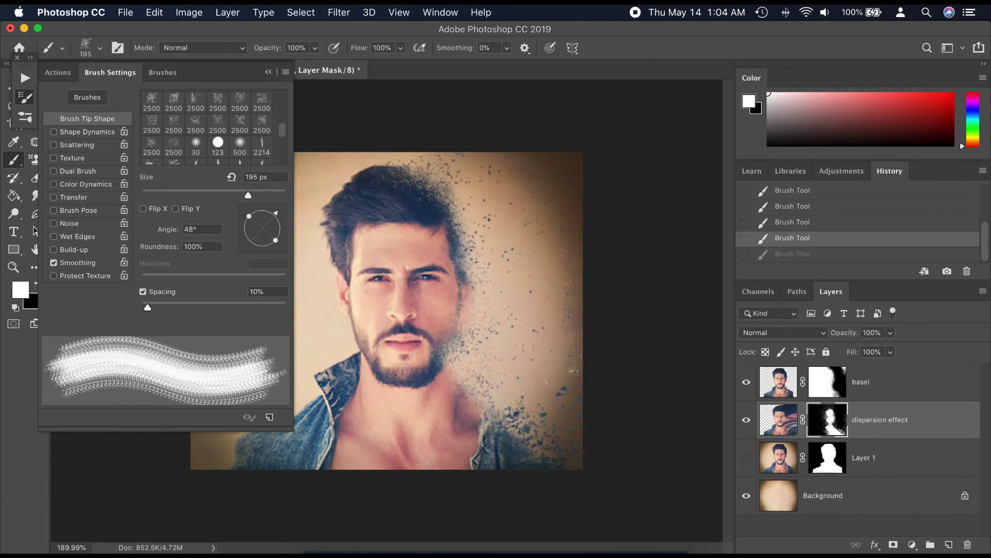
# Step: Choose another 2500 px disintegration brush tip, set it to 376 px, and add fragments around the jacket shoulder
pyautogui.click(195, 125)
pyautogui.moveTo(278, 194); pyautogui.dragTo(263, 194)
pyautogui.click(392, 498)
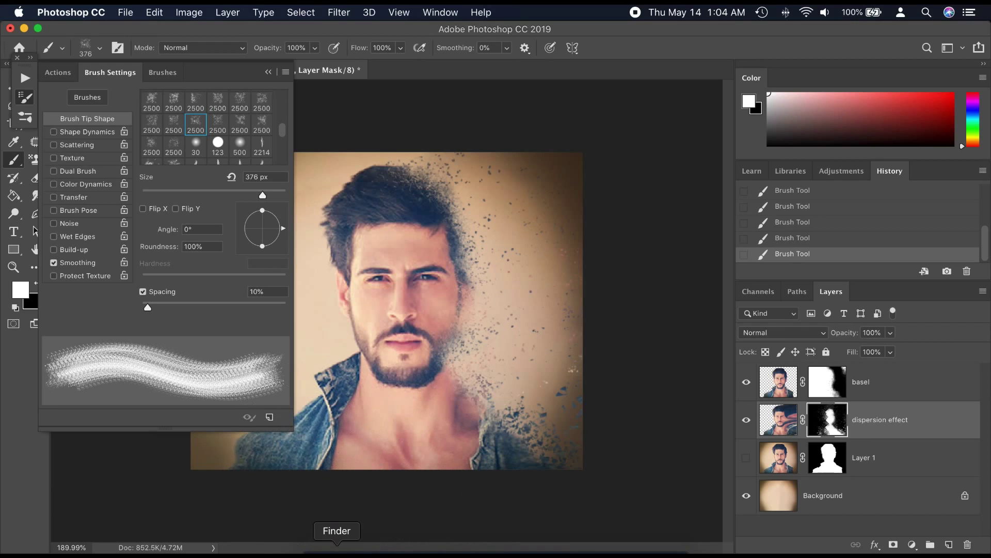
# Step: Select Sampled Brush 264 from the debris brush set inside the 20 Dispersion Brushes group
pyautogui.click(86, 49)
pyautogui.click(27, 219)
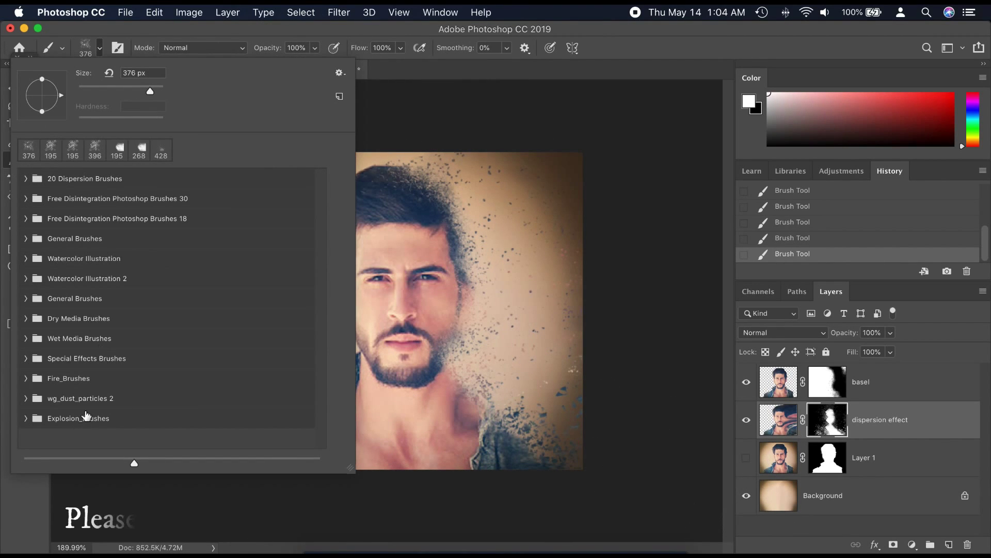
pyautogui.click(26, 179)
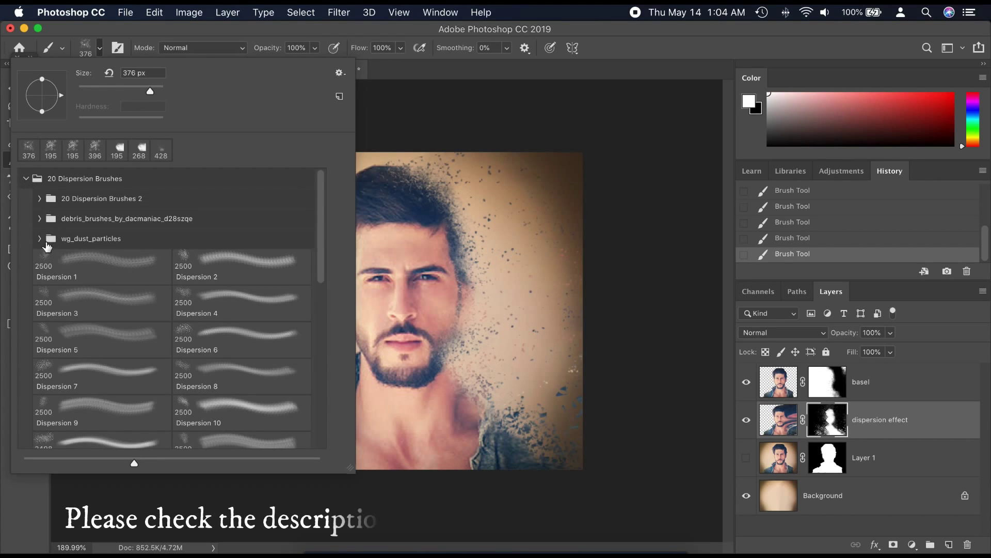
pyautogui.scroll(-1, 226, 263)
pyautogui.scroll(-8, 226, 262)
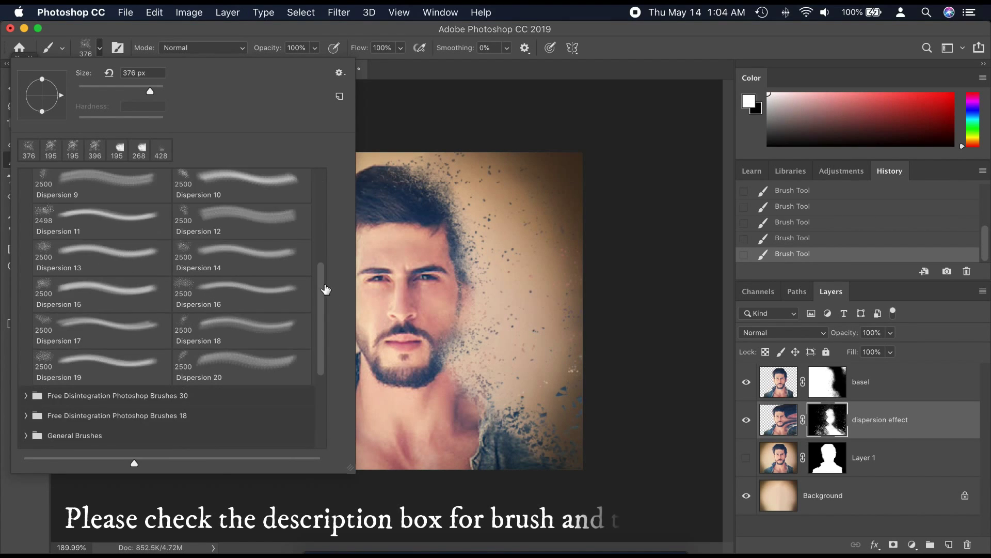
pyautogui.scroll(10, 41, 222)
pyautogui.click(41, 219)
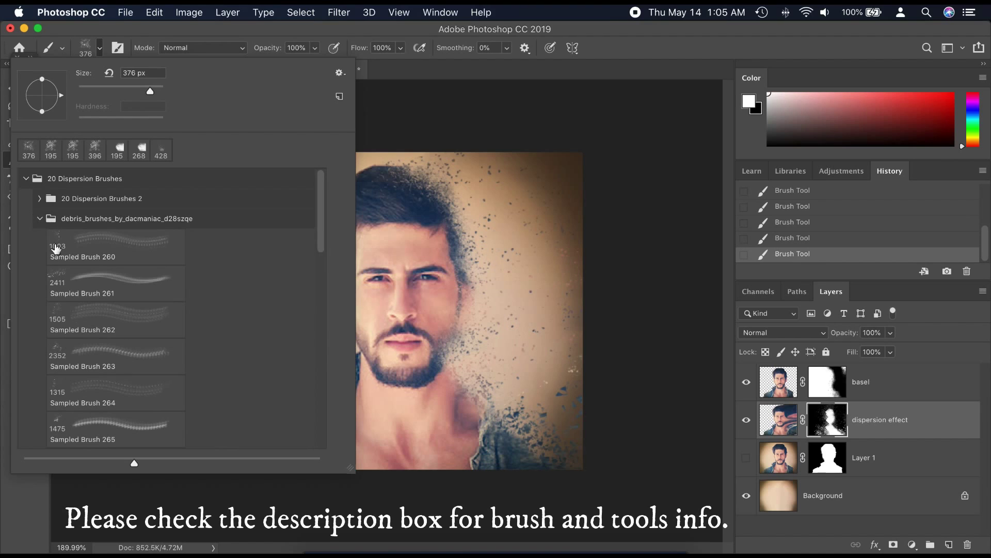
pyautogui.click(127, 392)
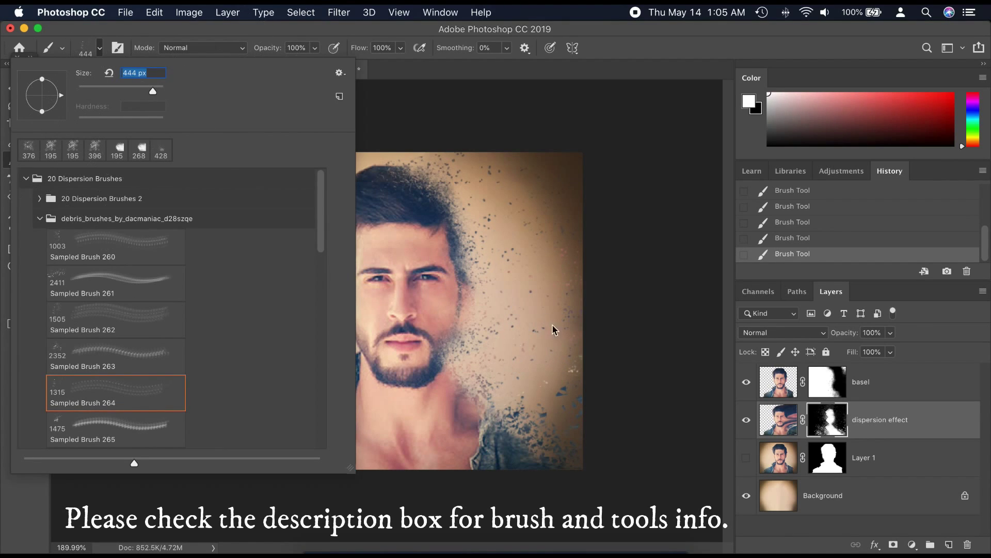
# Step: Scatter debris beside the hair, face and shoulder on the dispersion effect mask, using brush sizes of 284 px and 443 px
pyautogui.press('[')
pyautogui.press('[')
pyautogui.click(421, 394)
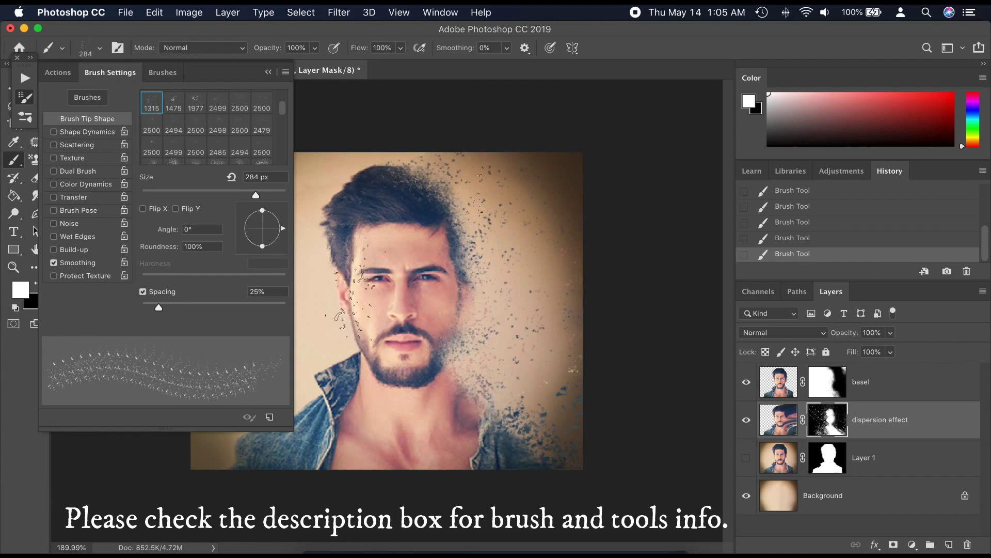
pyautogui.keyDown('ctrl'); pyautogui.keyDown('alt'); pyautogui.moveTo(496, 259); pyautogui.dragTo(524, 235); pyautogui.keyUp('alt'); pyautogui.keyUp('ctrl')
pyautogui.click(519, 197)
pyautogui.click(537, 336)
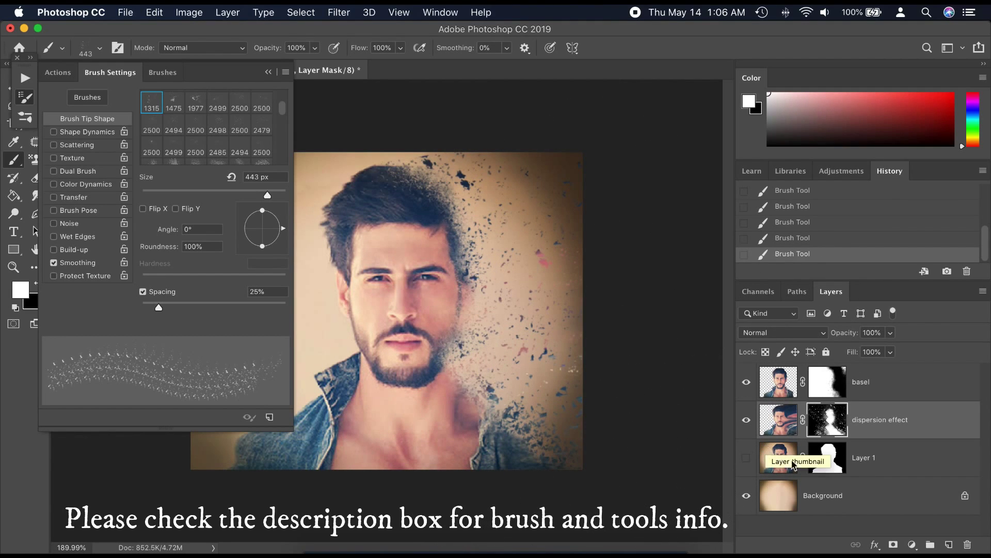
# Step: Hide the brush settings and switch to the Eraser Tool
pyautogui.click(118, 48)
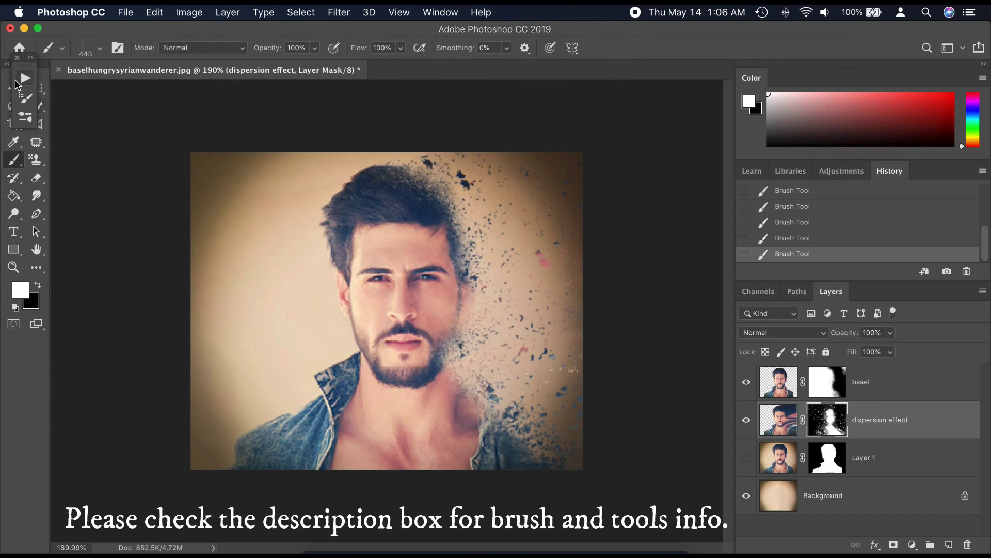
pyautogui.click(36, 178)
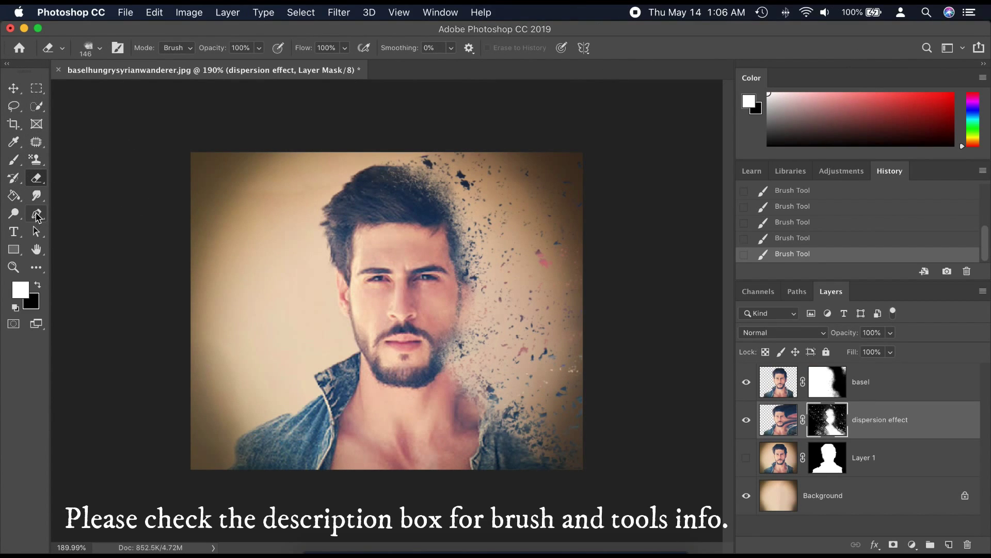
pyautogui.click(36, 196)
pyautogui.click(35, 159)
pyautogui.click(93, 172)
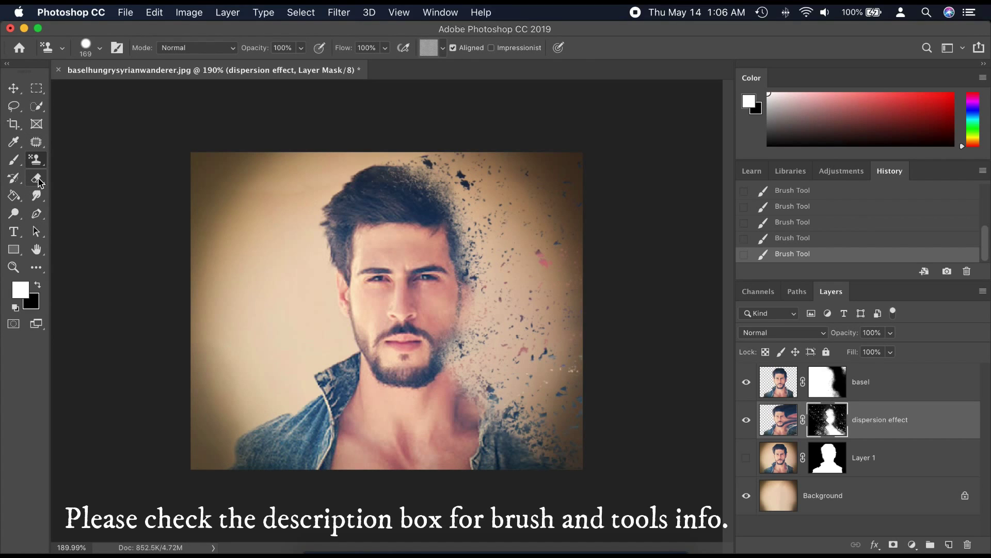
pyautogui.click(39, 181)
pyautogui.click(37, 180)
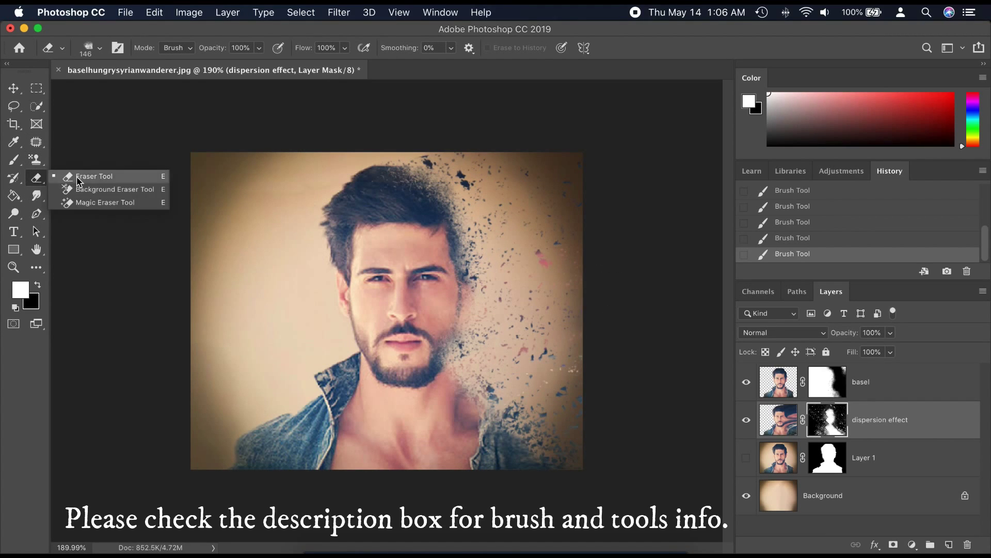
pyautogui.click(79, 178)
# Step: Give the eraser the Hard Round tip from General Brushes, and undo a trial erase near the image's right edge
pyautogui.click(100, 49)
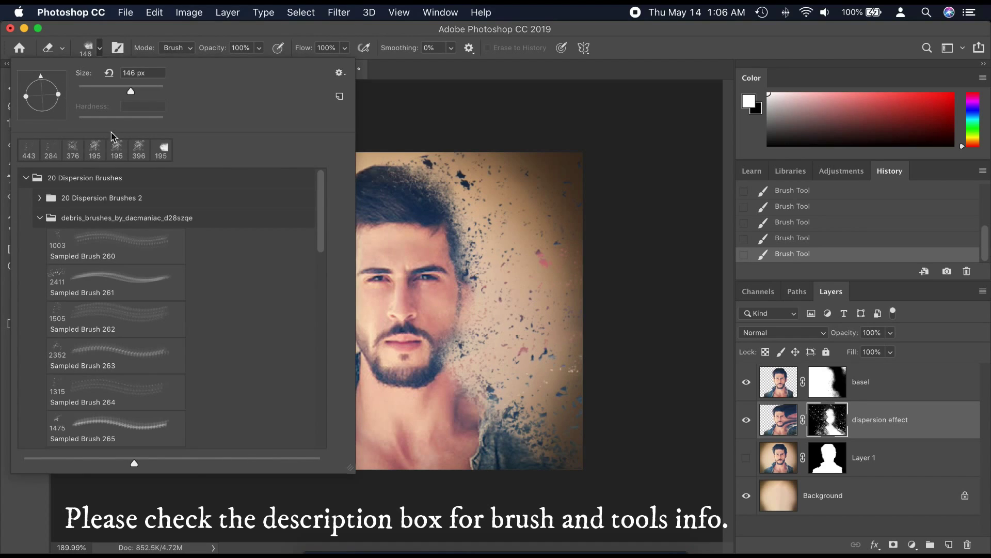
pyautogui.click(26, 178)
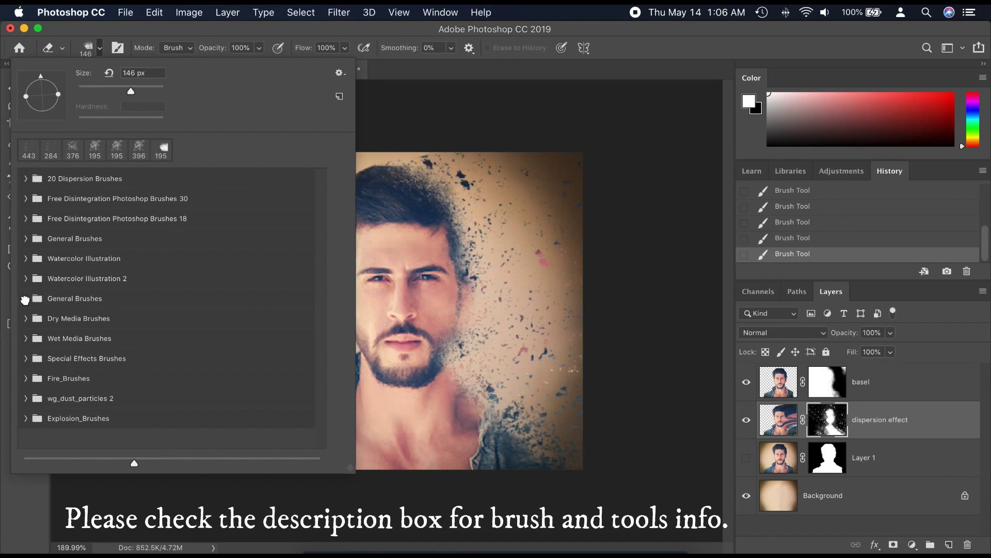
pyautogui.click(24, 299)
pyautogui.doubleClick(227, 320)
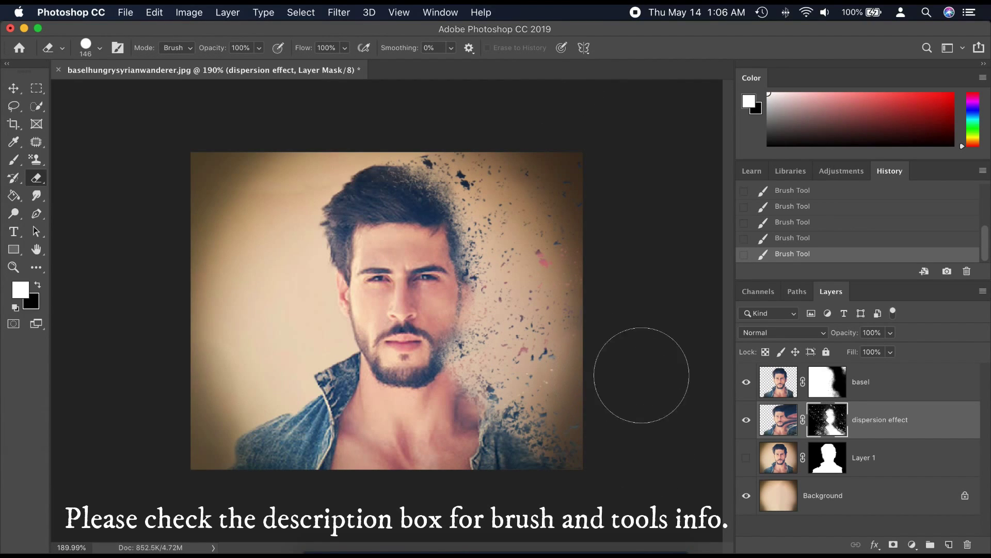
pyautogui.click(641, 375)
pyautogui.press('super+z')
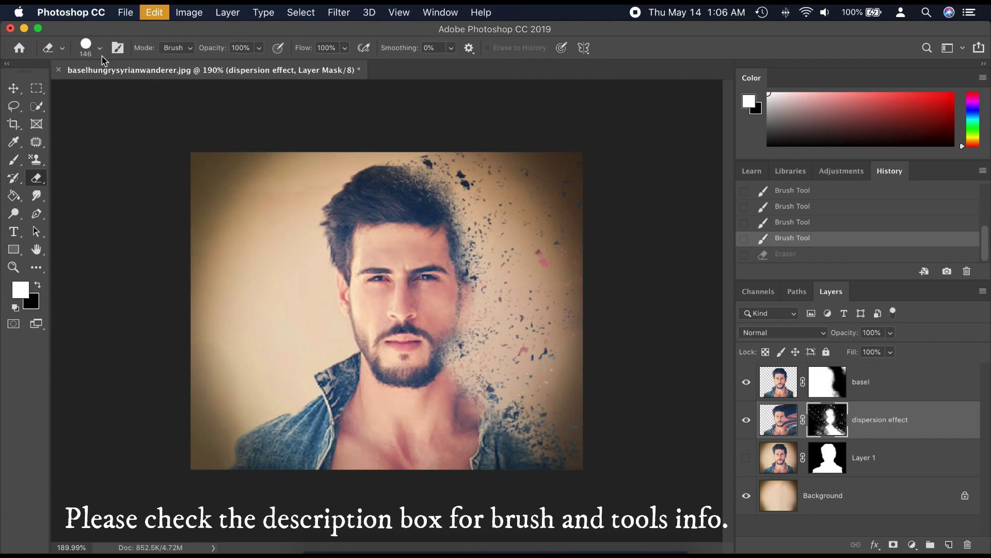
# Step: Set the eraser size to 41 px and erase stray particles near the right edge of the background beside the shoulder
pyautogui.click(100, 51)
pyautogui.click(102, 51)
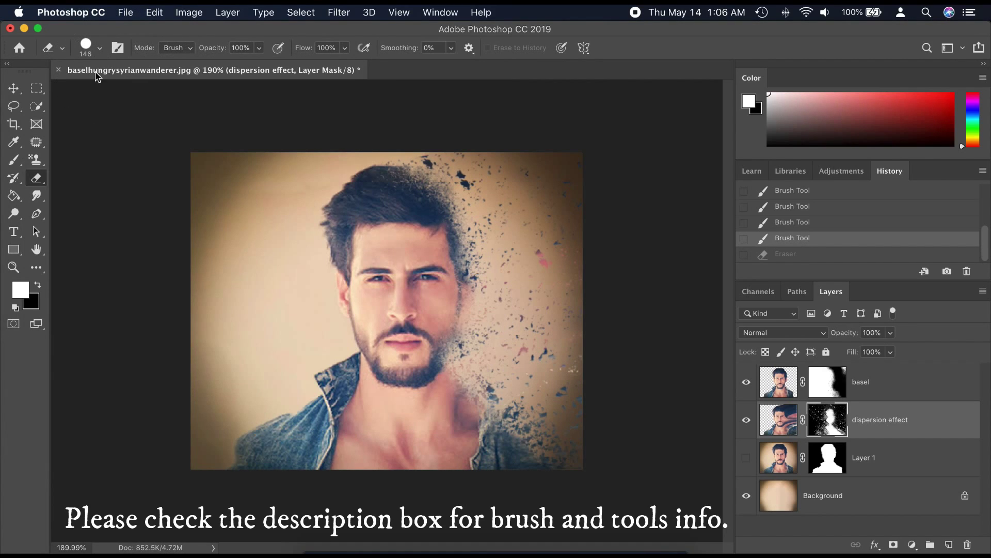
pyautogui.click(100, 48)
pyautogui.click(102, 89)
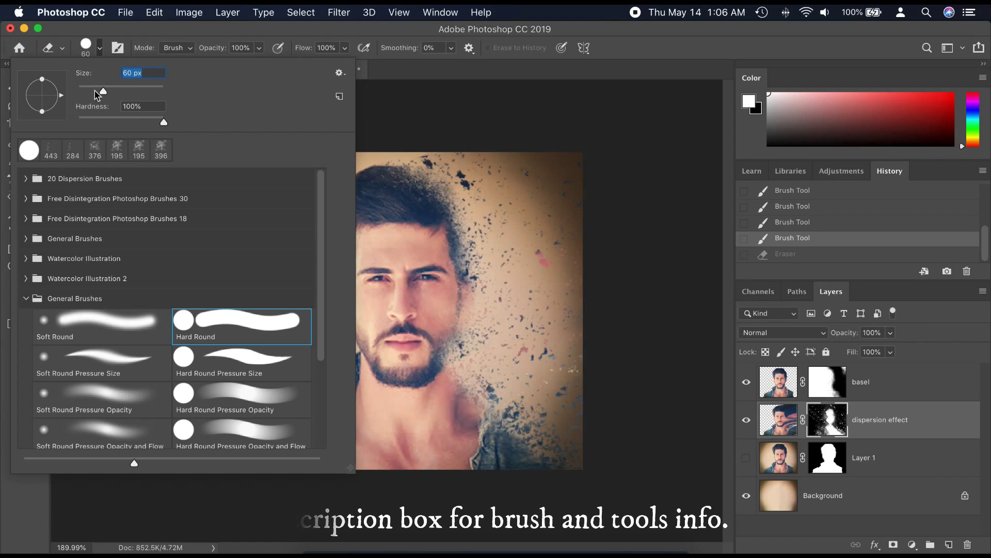
pyautogui.click(95, 91)
pyautogui.click(537, 75)
pyautogui.click(585, 399)
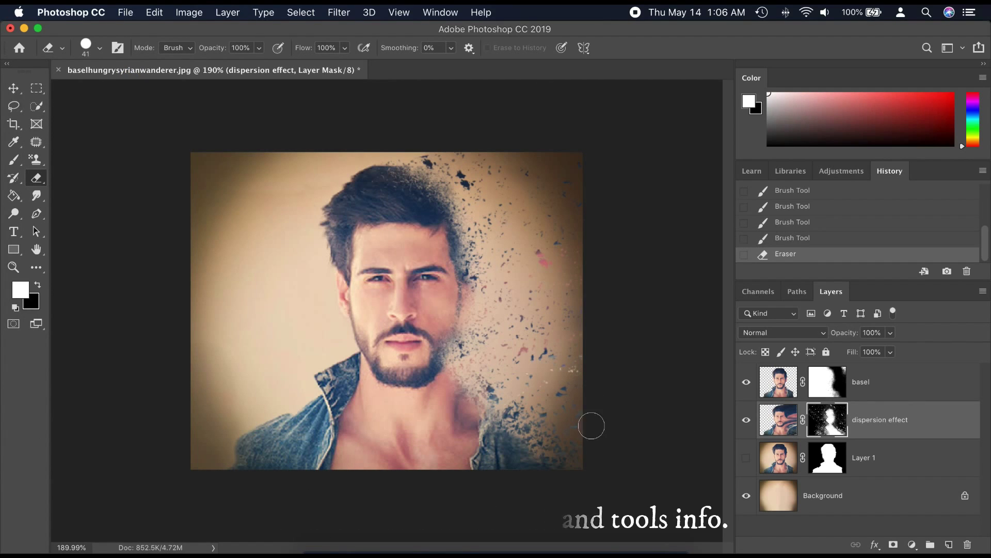
pyautogui.click(564, 391)
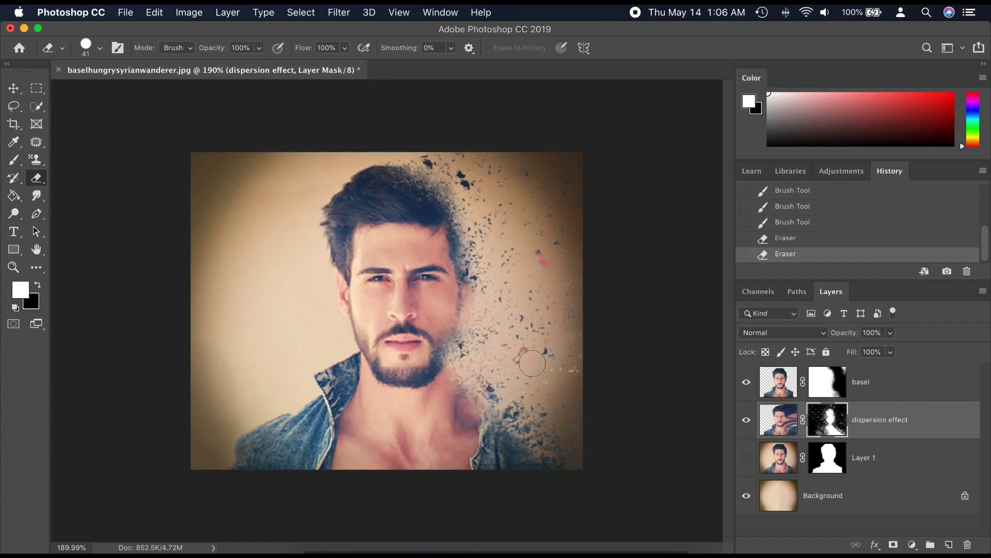
# Step: Try erasing the dispersion effect mask over the particles beside the face, the cheek and the hair, and undo those strokes
pyautogui.click(532, 364)
pyautogui.press('super+z')
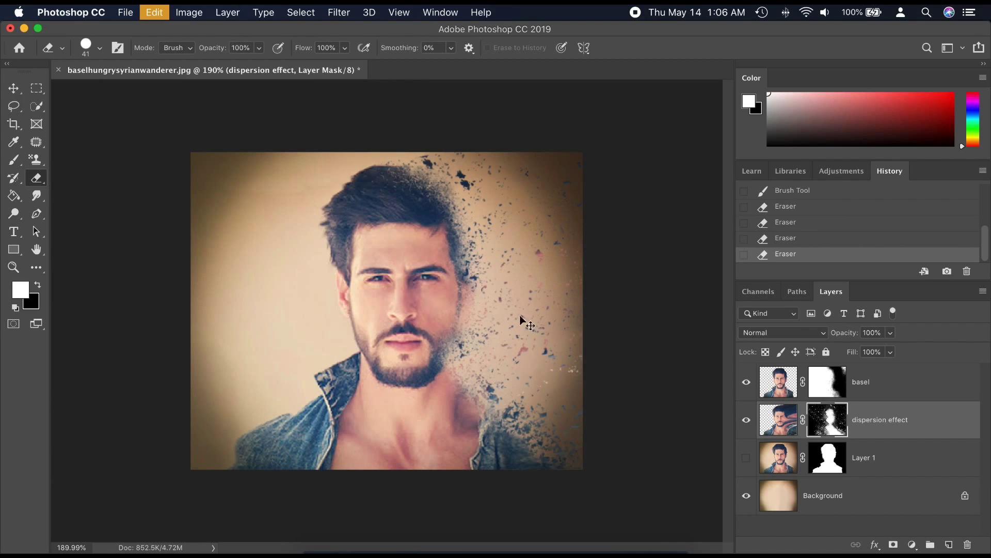
pyautogui.press('shift+super+z')
pyautogui.press('super+z')
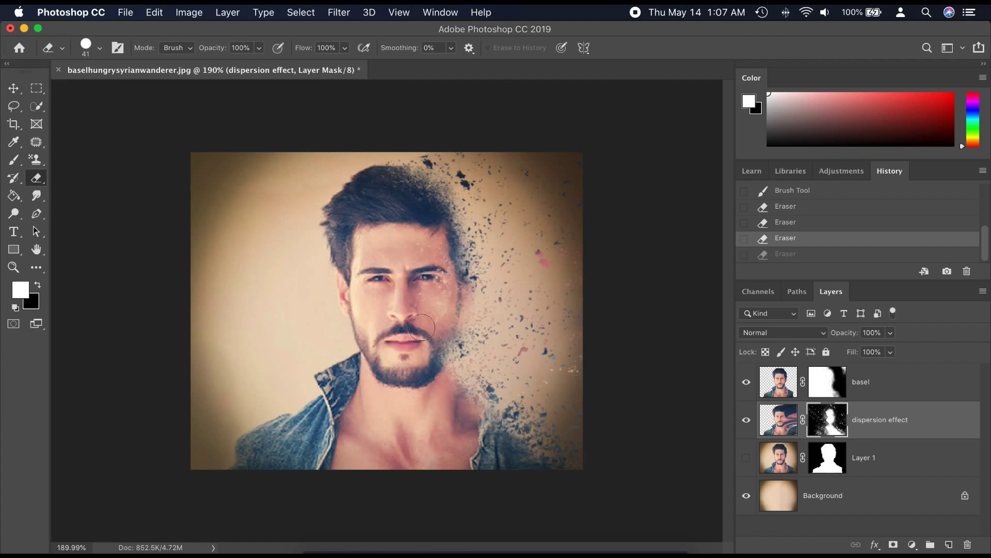
pyautogui.press('shift+super+z')
pyautogui.press('super+z')
pyautogui.press('super+z')
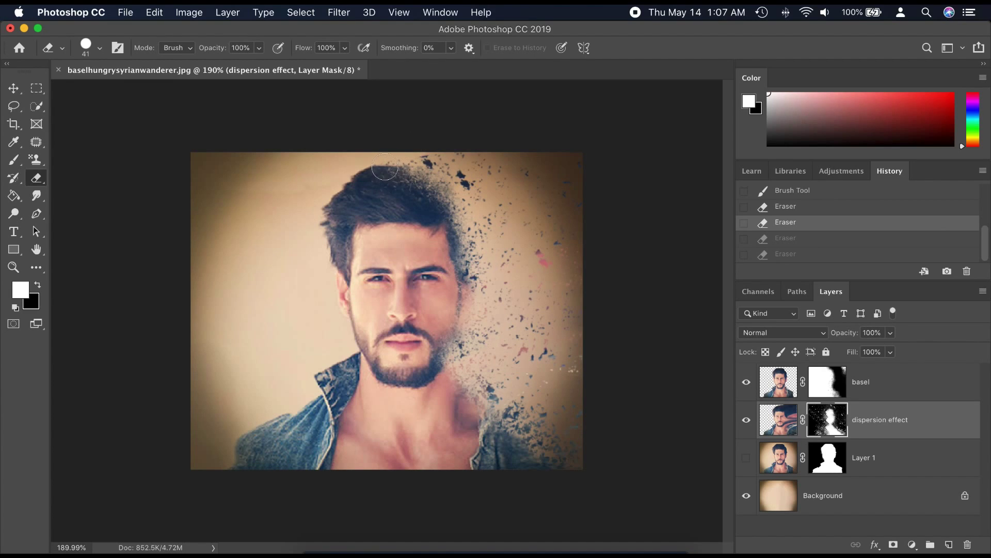
pyautogui.click(385, 167)
pyautogui.press('super+z')
# Step: Target the top portrait cut-out's layer mask, try erasing over the eye and cheek, and undo the stroke
pyautogui.click(832, 381)
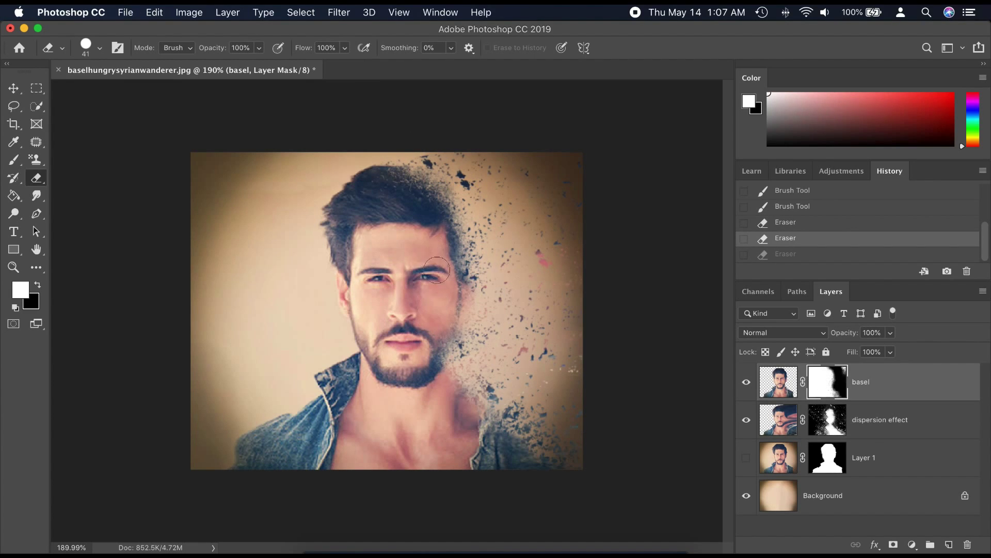
pyautogui.click(432, 308)
pyautogui.press('super+z')
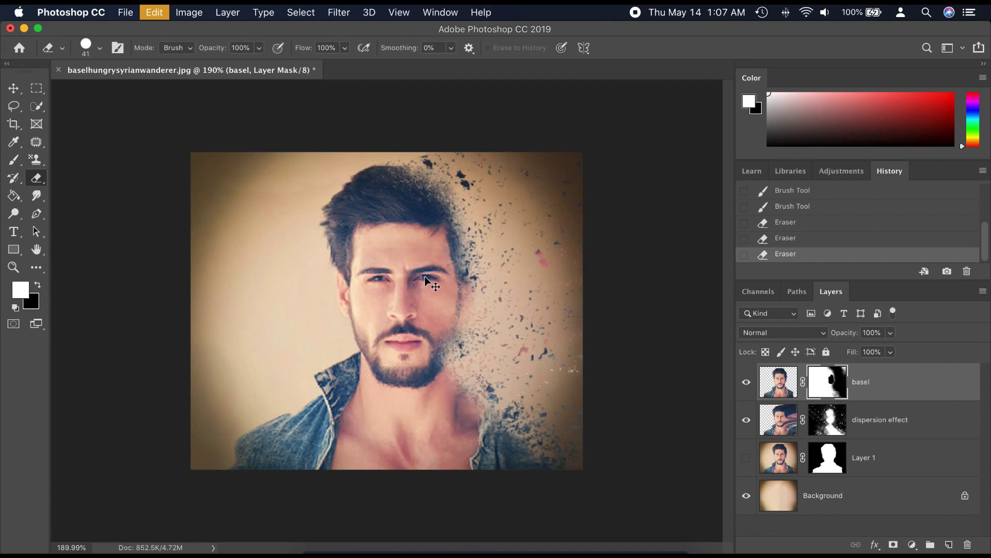
# Step: Undo the last mask erase, try erasing the top portrait cut-out's pixels over the chin, face and forehead, and undo those strokes
pyautogui.press('super+z')
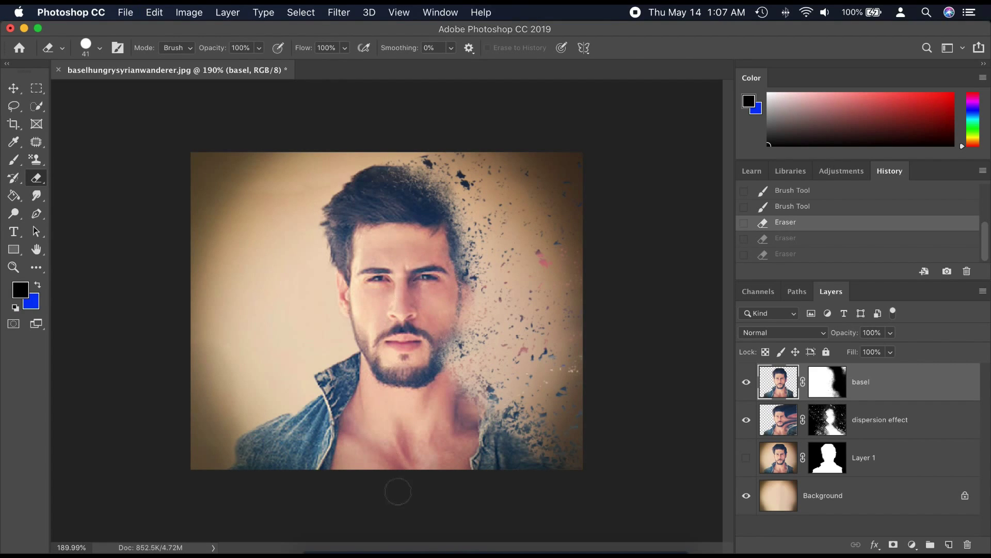
pyautogui.click(398, 492)
pyautogui.moveTo(416, 444); pyautogui.dragTo(389, 366)
pyautogui.moveTo(388, 366)
pyautogui.mouseDown()
pyautogui.moveTo(389, 263)
pyautogui.moveTo(378, 238)
pyautogui.mouseUp()
pyautogui.moveTo(378, 239); pyautogui.dragTo(390, 412)
pyautogui.press('super+z')
pyautogui.press('super+z')
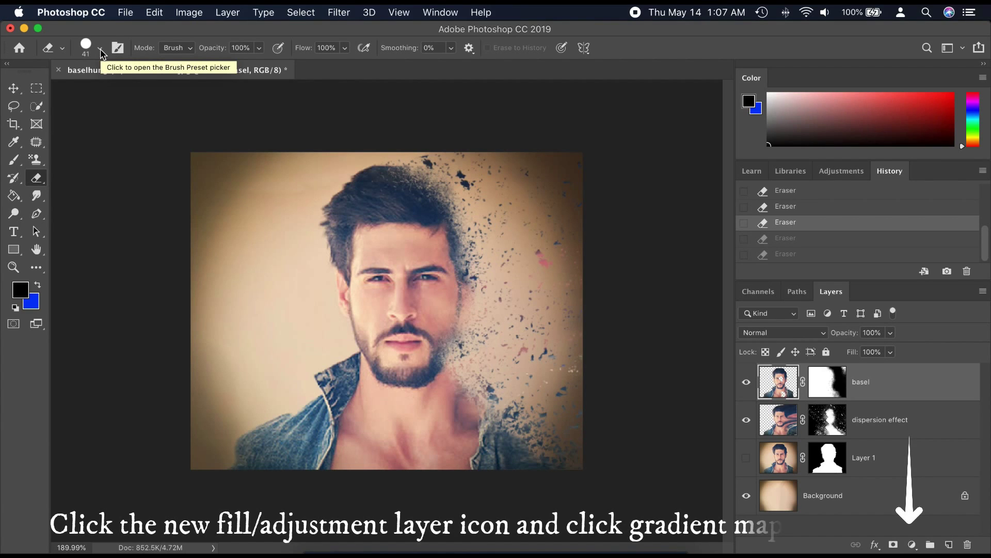
# Step: Add a Gradient Map adjustment layer above the portrait cut-out and give it the violet-to-orange preset gradient
pyautogui.click(913, 544)
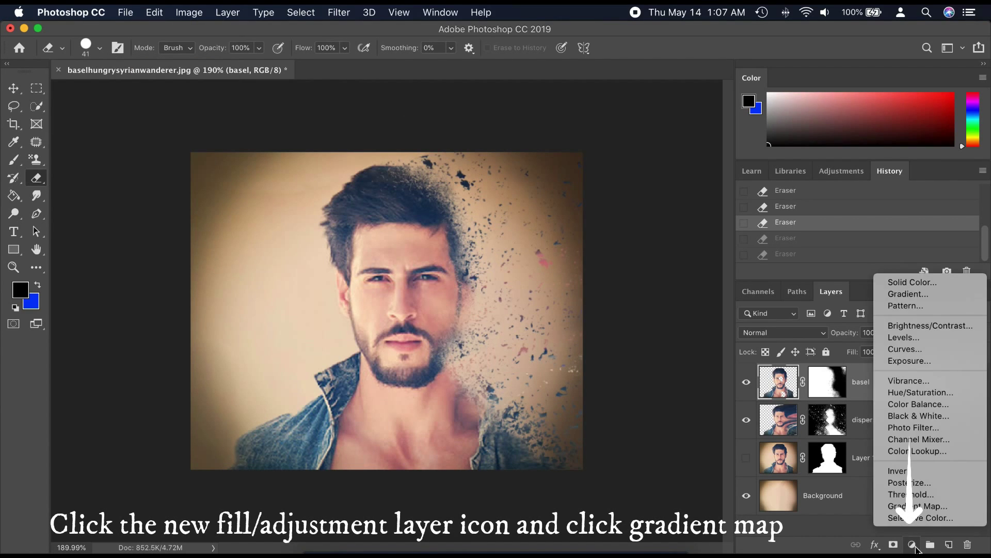
pyautogui.click(920, 506)
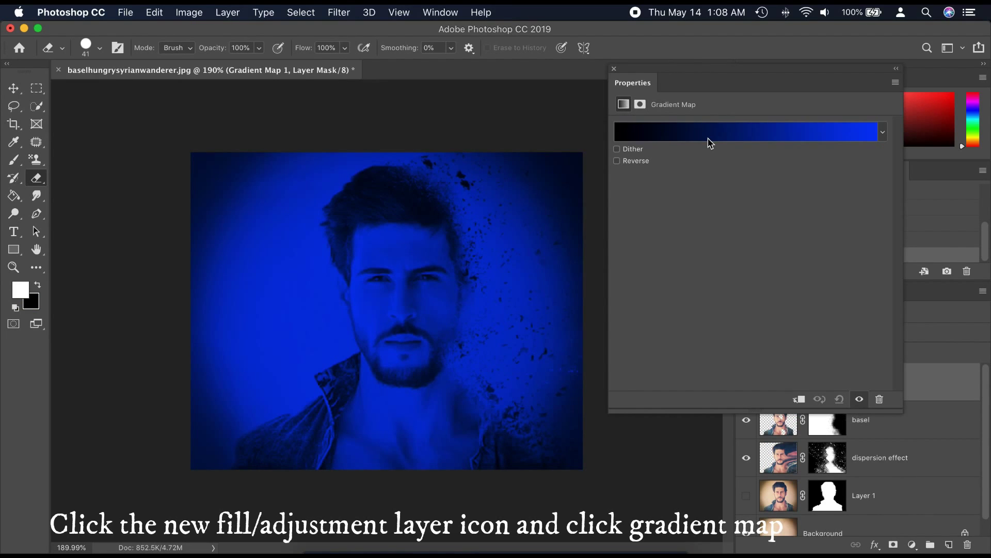
pyautogui.click(710, 143)
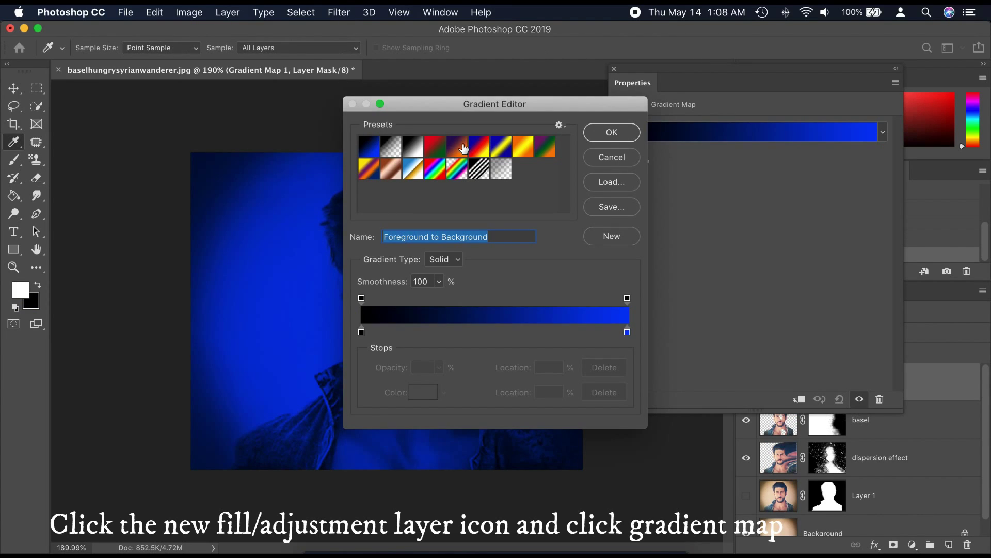
pyautogui.click(464, 149)
pyautogui.click(611, 133)
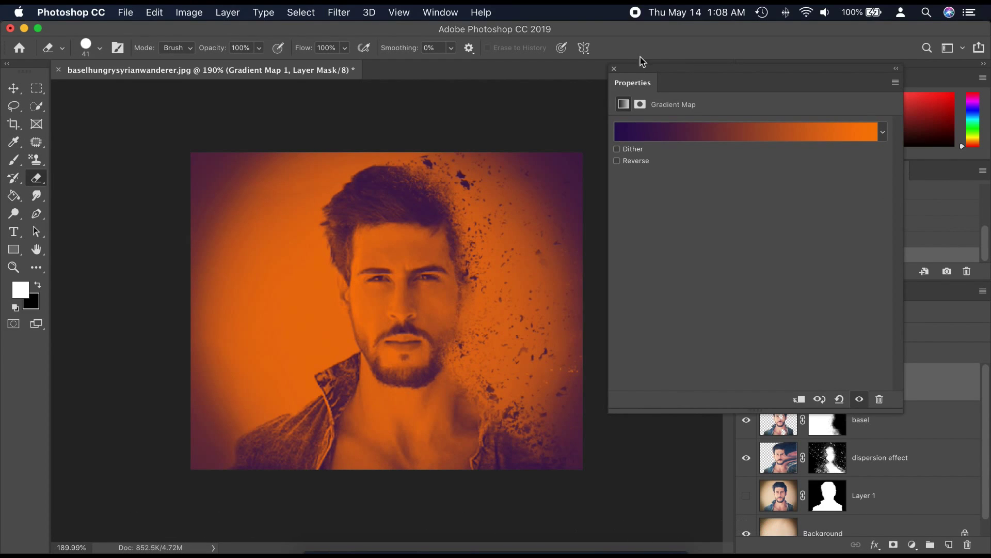
# Step: Set the gradient map layer's blend mode to Soft Light and open its opacity slider
pyautogui.click(815, 333)
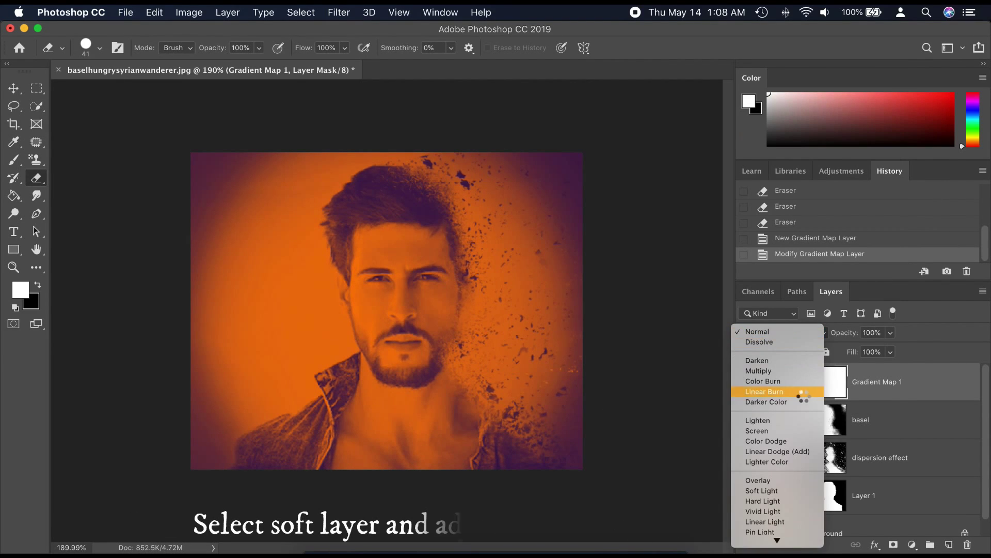
pyautogui.click(763, 491)
pyautogui.click(890, 333)
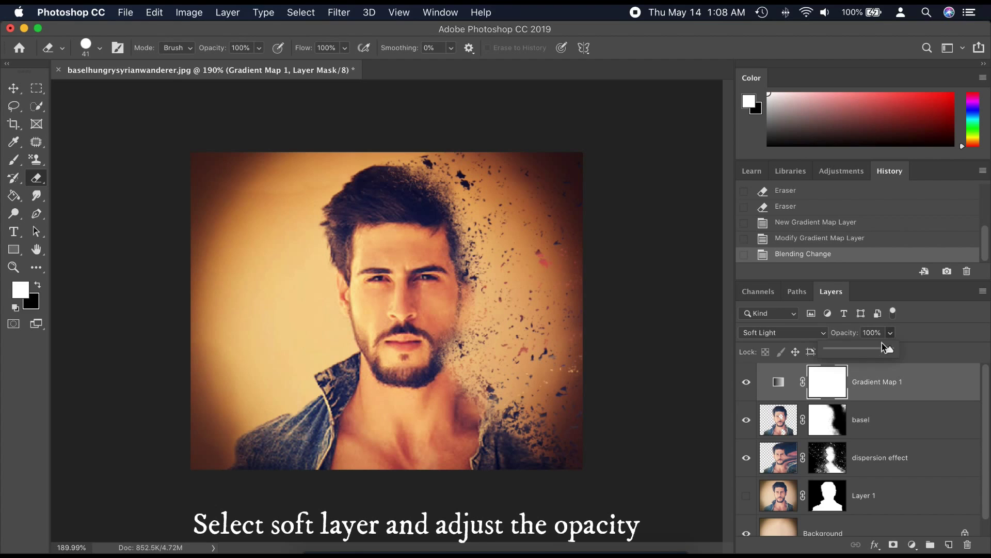